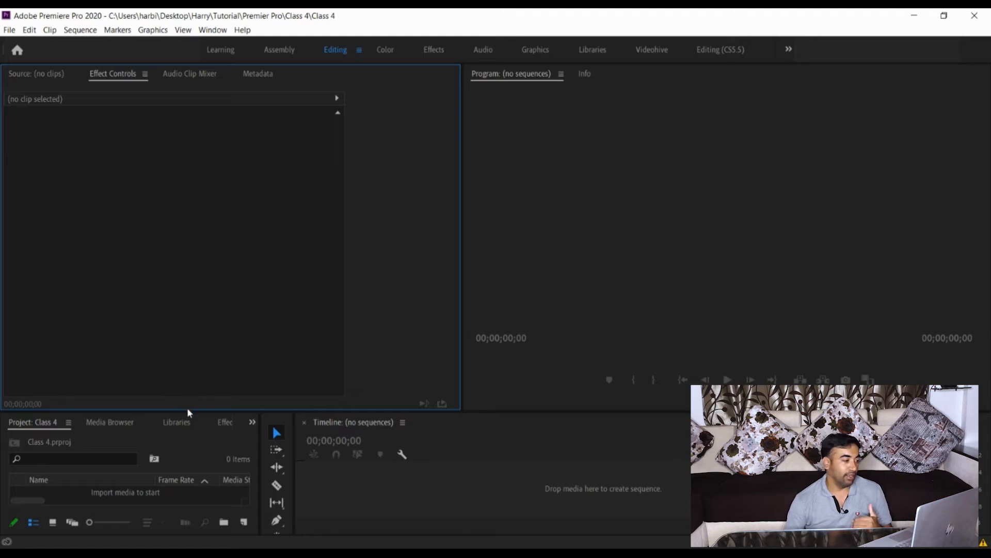
Enlarge the project and timeline area and import Intro.mp4 into the Class 4 project
{"action": "left_click_drag", "start_coordinate": [191, 409], "coordinate": [257, 283]}
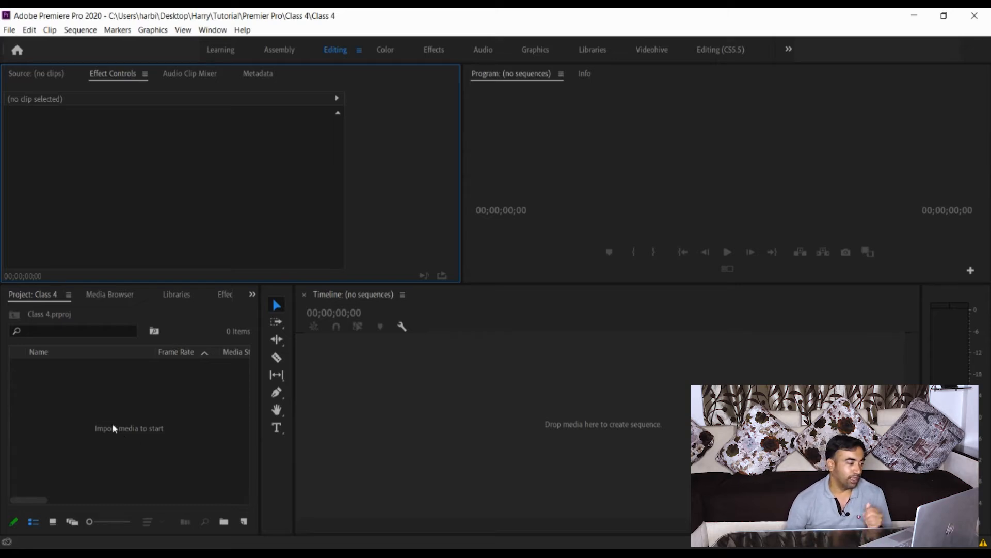
{"action": "double_click", "coordinate": [81, 379]}
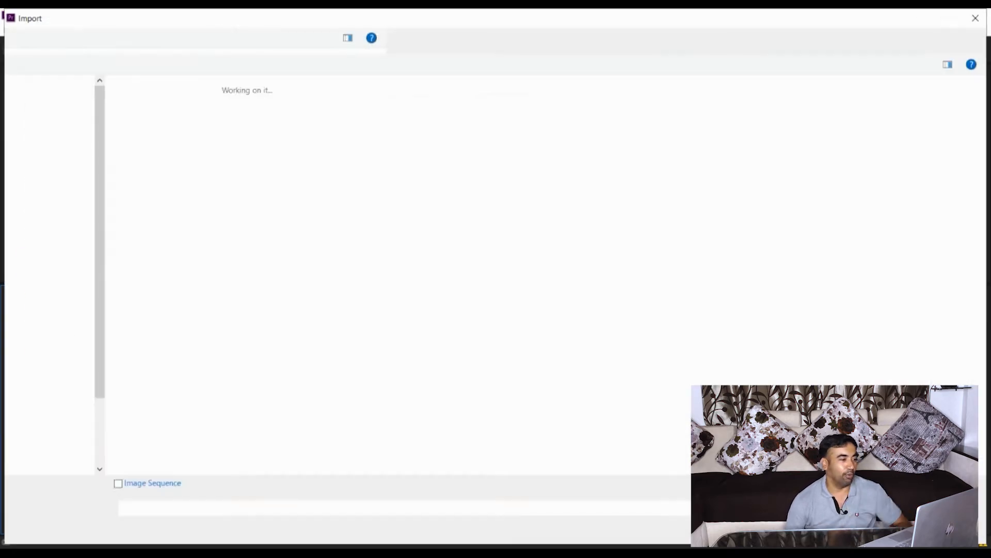
{"action": "left_click", "coordinate": [601, 148]}
{"action": "double_click", "coordinate": [600, 149]}
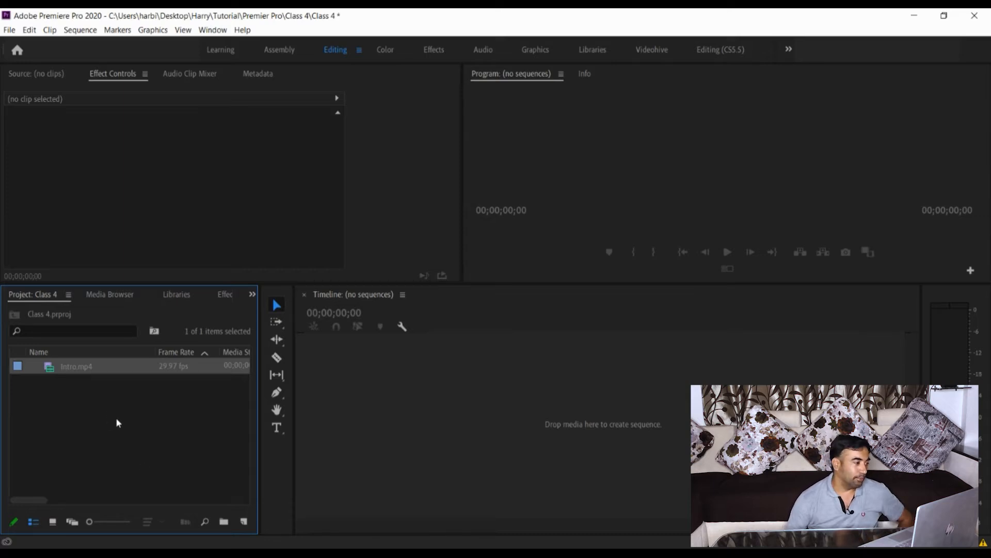
Load Intro.mp4 for source preview and enlarge the preview area
{"action": "mouse_move", "coordinate": [93, 370]}
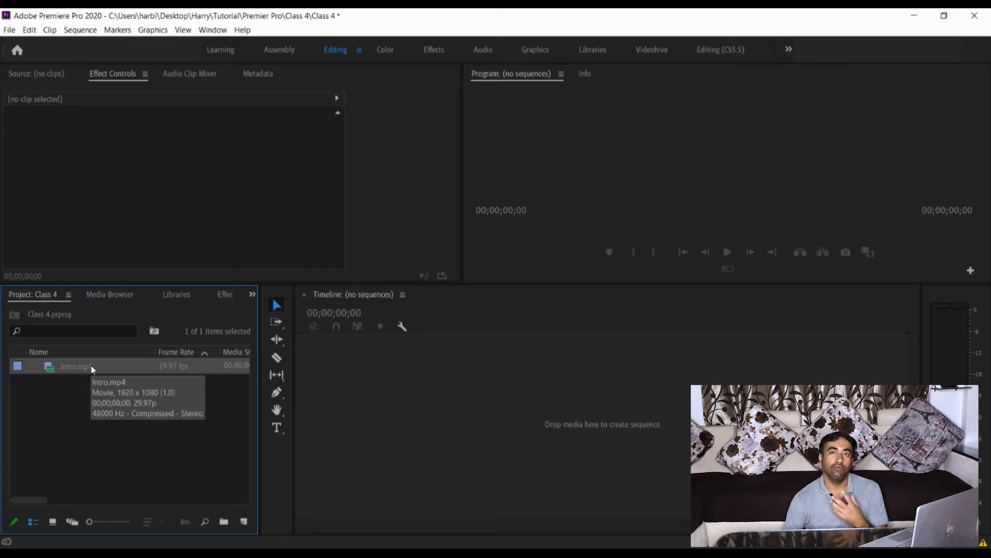
{"action": "left_click", "coordinate": [93, 369]}
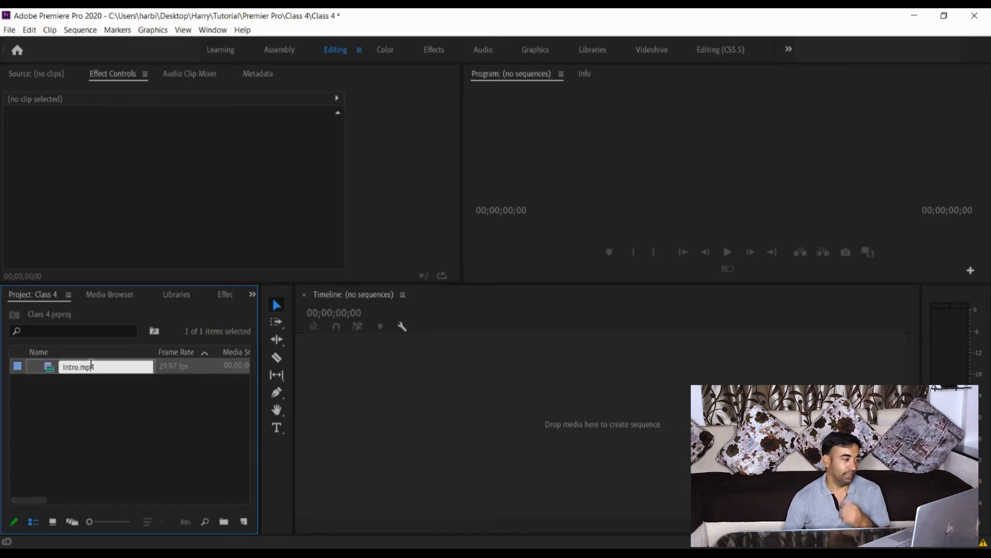
{"action": "double_click", "coordinate": [49, 370]}
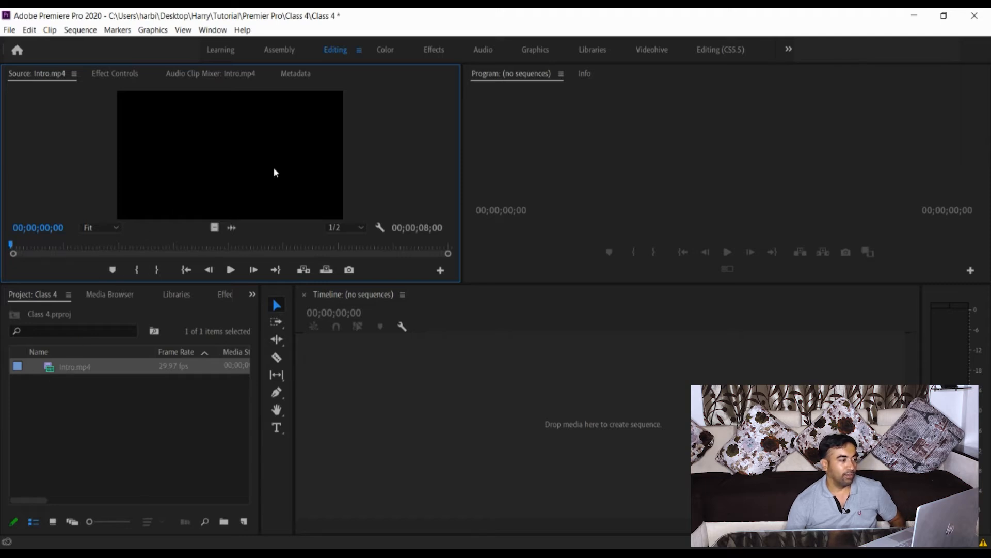
{"action": "left_click_drag", "start_coordinate": [393, 284], "coordinate": [492, 399]}
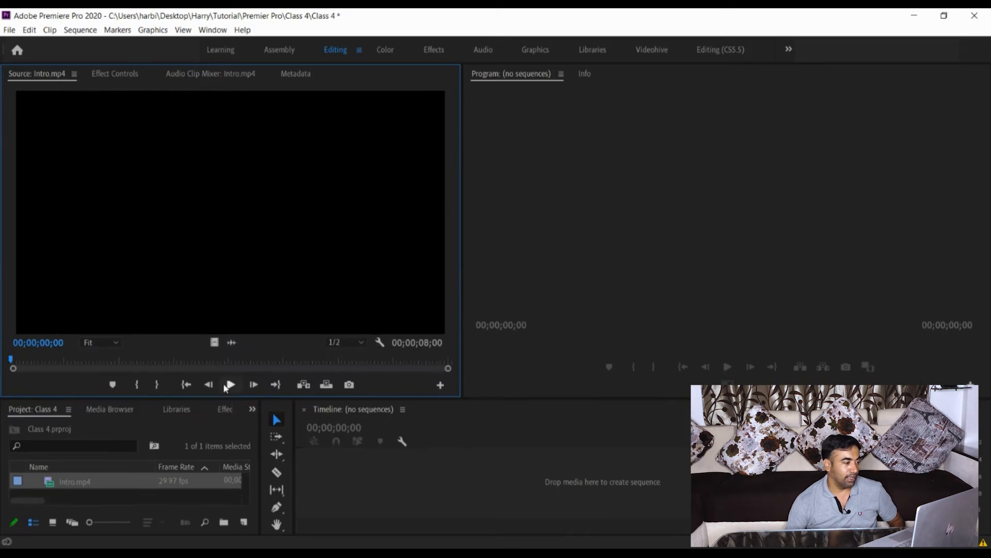
Play the source clip to 00;00;03;00 and return its playhead to the start
{"action": "left_click", "coordinate": [233, 389]}
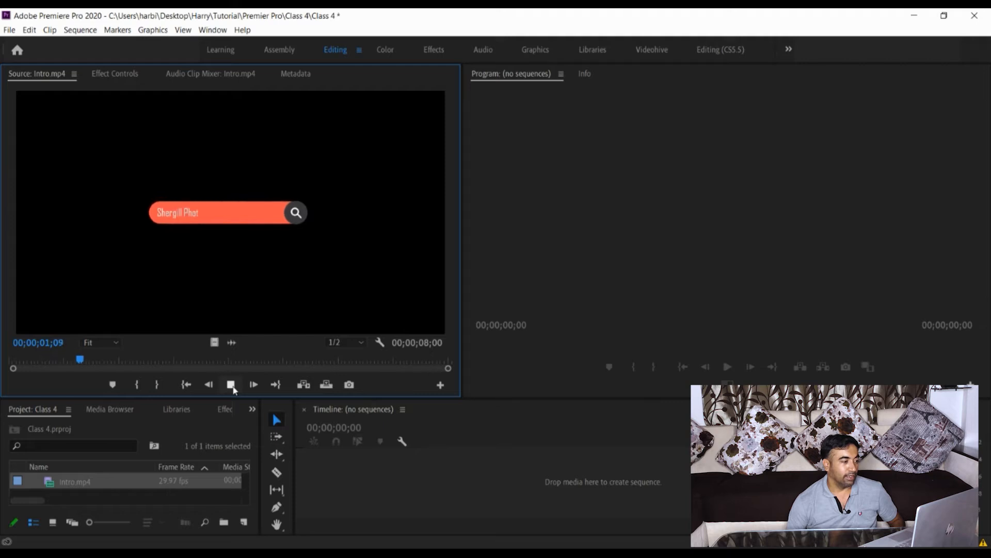
{"action": "left_click", "coordinate": [234, 389]}
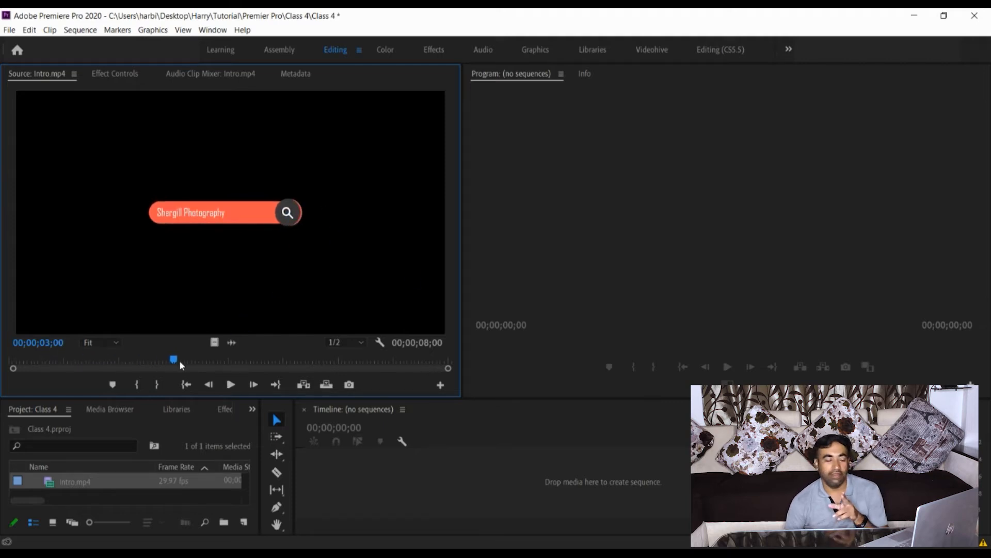
{"action": "left_click_drag", "start_coordinate": [179, 361], "coordinate": [11, 364]}
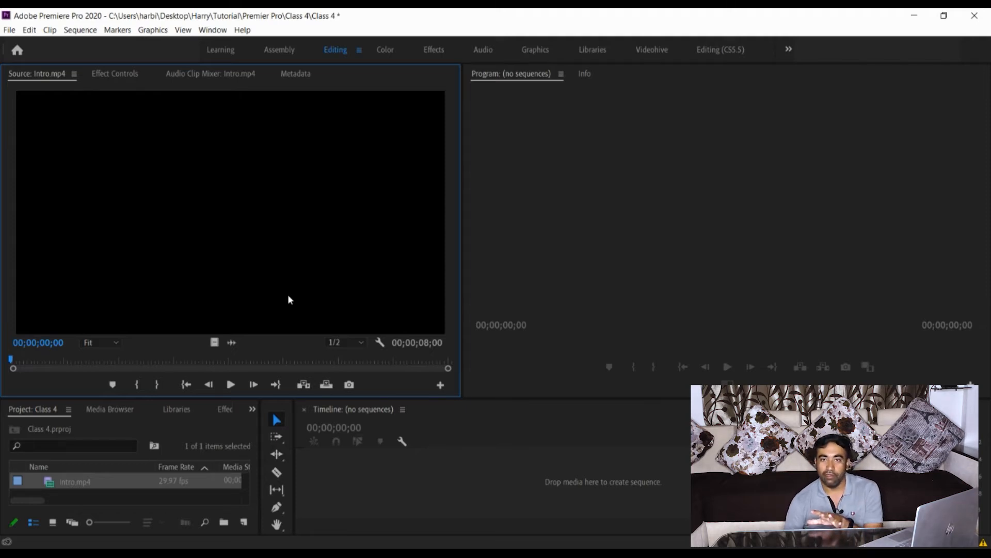
{"action": "key", "text": "ctrl+s"}
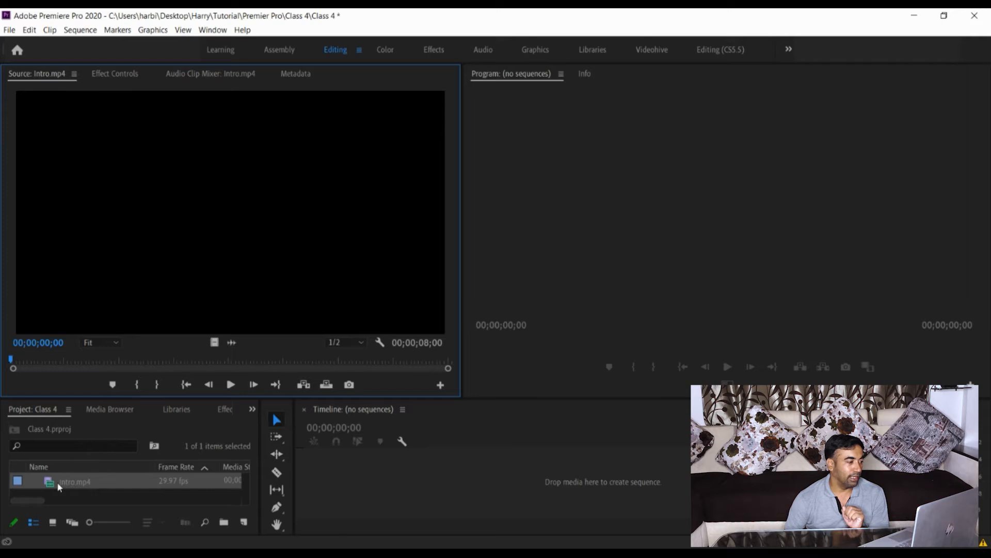
Create a sequence from the video-only part of Intro.mp4 and add its audio alone to track A1
{"action": "mouse_move", "coordinate": [60, 483]}
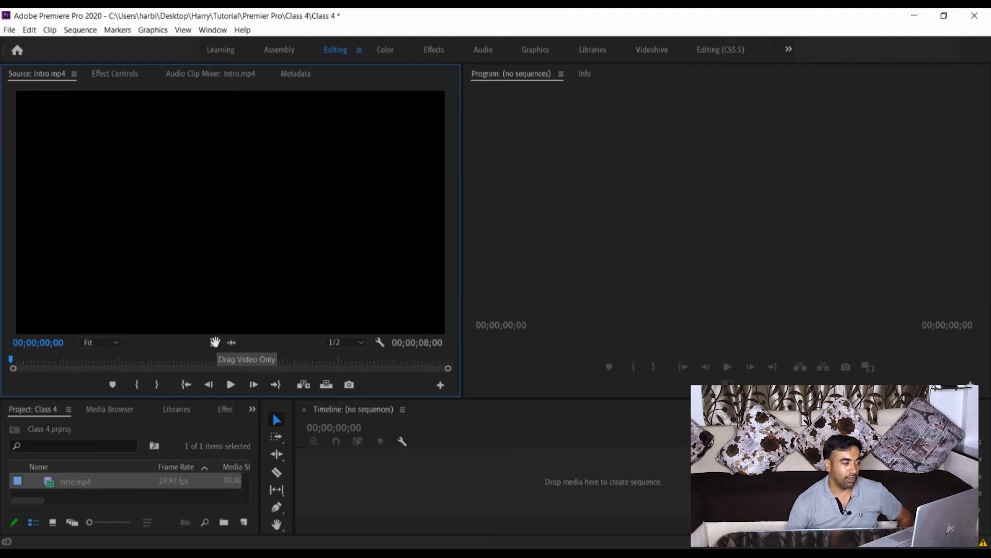
{"action": "left_click_drag", "start_coordinate": [215, 342], "coordinate": [404, 496]}
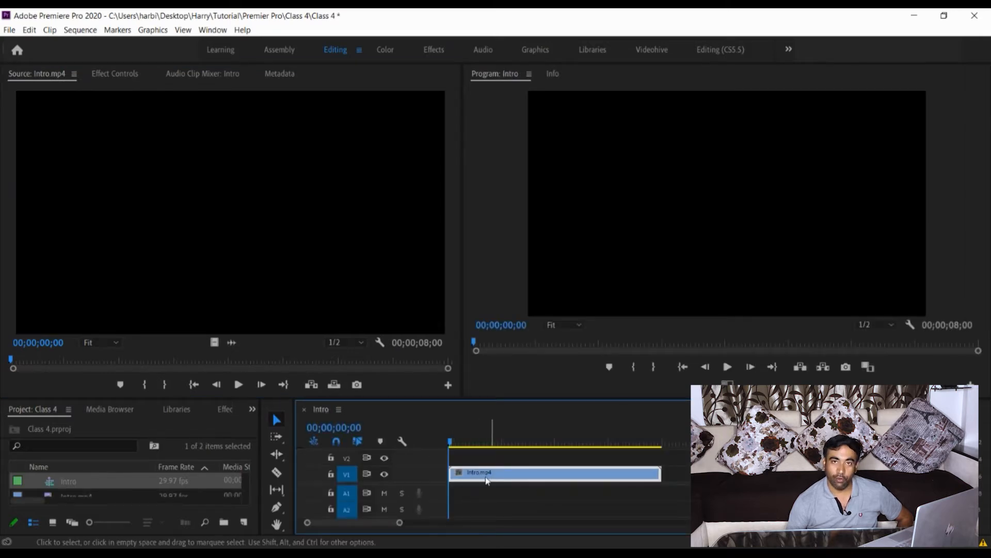
{"action": "left_click", "coordinate": [232, 343]}
{"action": "left_click_drag", "start_coordinate": [232, 342], "coordinate": [452, 497]}
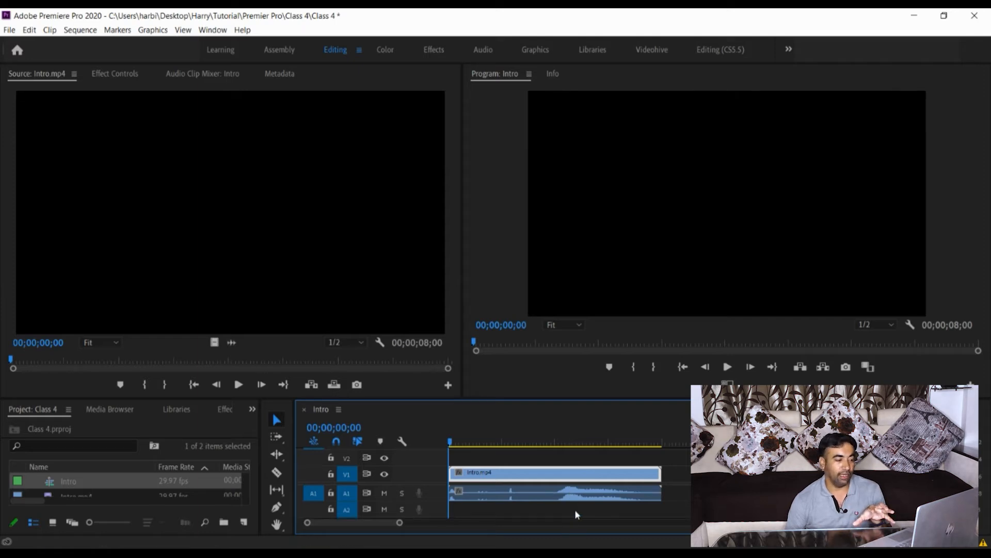
Delete the Intro.mp4 video and audio clips from the sequence
{"action": "scroll", "coordinate": [694, 495], "scroll_direction": "down", "scroll_amount": 3}
{"action": "left_click_drag", "start_coordinate": [694, 465], "coordinate": [519, 498]}
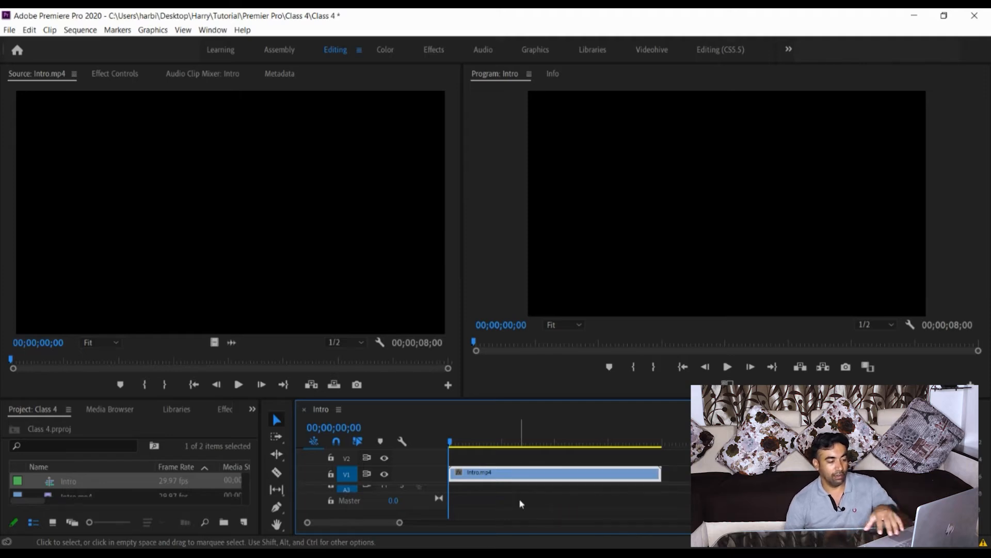
{"action": "key", "text": "Delete"}
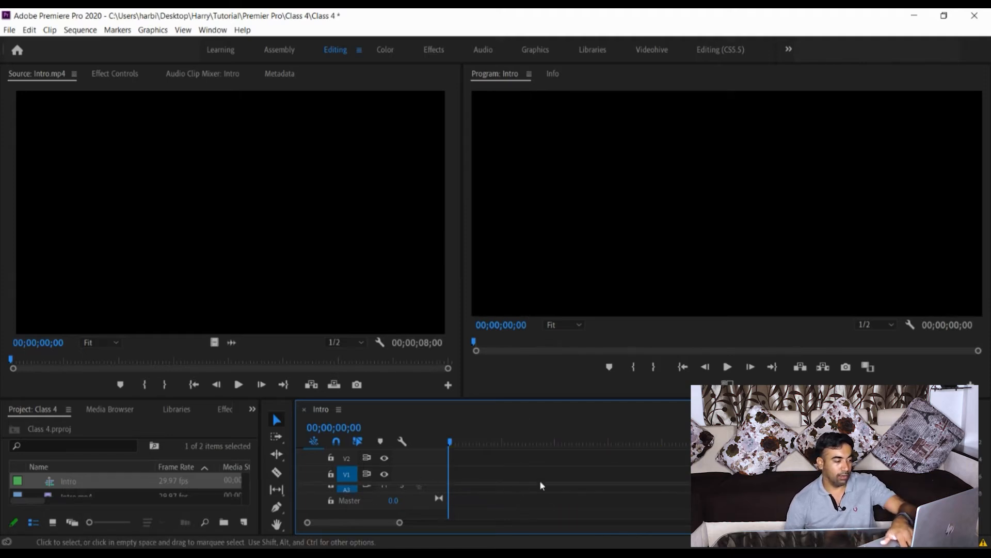
Enlarge the timeline area and adjust the audio track heights to fit tracks A1 to A3
{"action": "left_click_drag", "start_coordinate": [582, 402], "coordinate": [573, 333]}
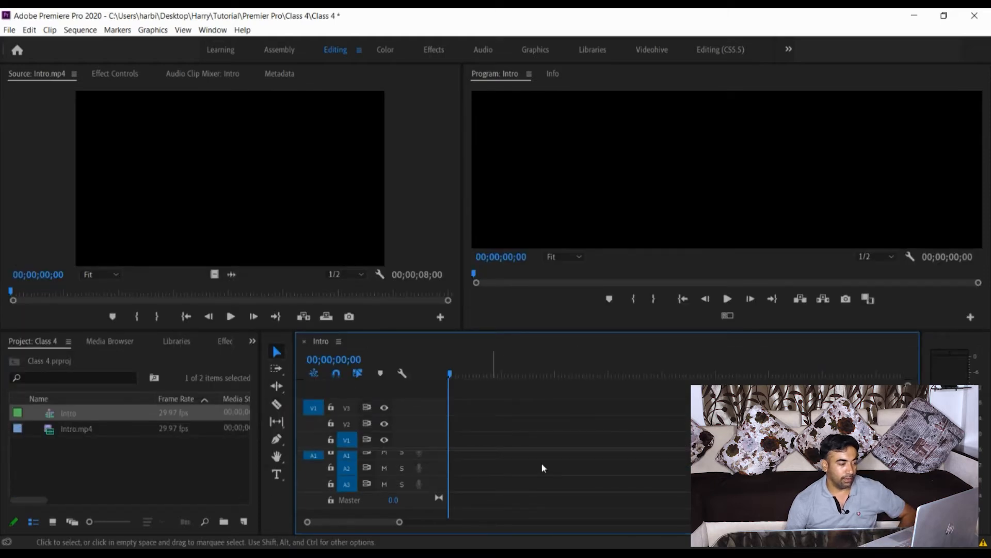
{"action": "key", "text": "alt+equal"}
{"action": "key", "text": "alt+minus"}
{"action": "key", "text": "alt+minus"}
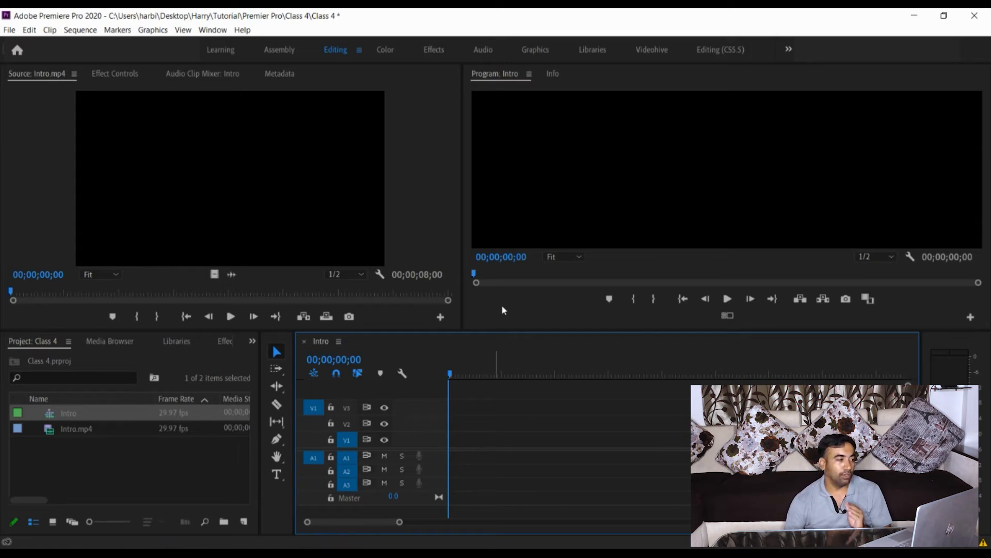
Set the in point of the Intro.mp4 source clip at 00;00;02;04
{"action": "left_click", "coordinate": [225, 317]}
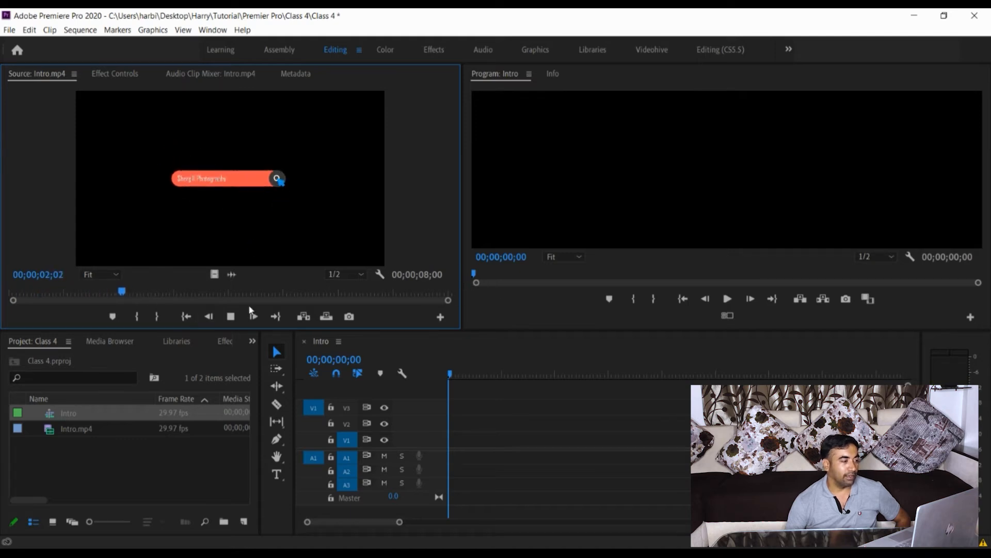
{"action": "left_click", "coordinate": [182, 294]}
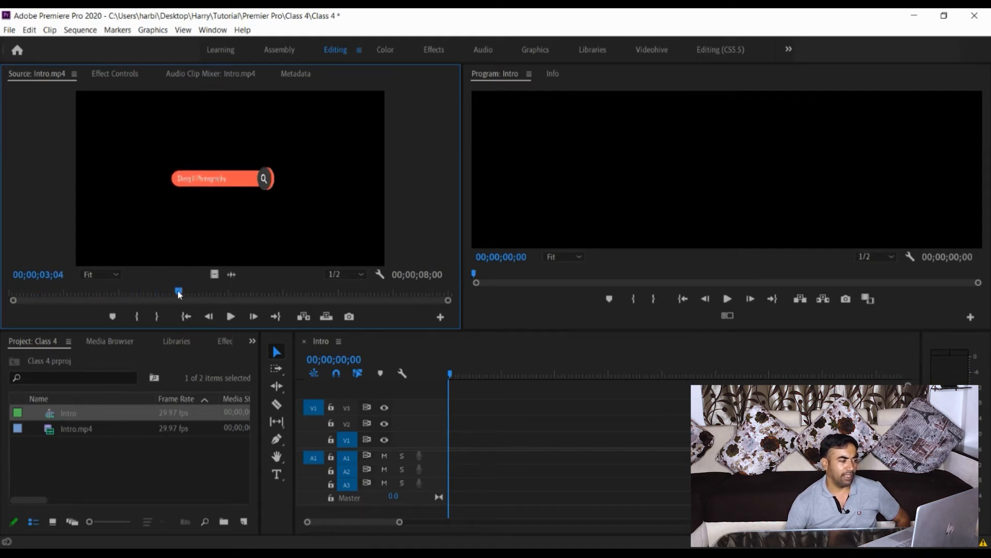
{"action": "left_click_drag", "start_coordinate": [181, 293], "coordinate": [155, 308]}
{"action": "mouse_move", "coordinate": [131, 305]}
{"action": "left_mouse_down"}
{"action": "mouse_move", "coordinate": [218, 318]}
{"action": "mouse_move", "coordinate": [129, 314]}
{"action": "left_mouse_up"}
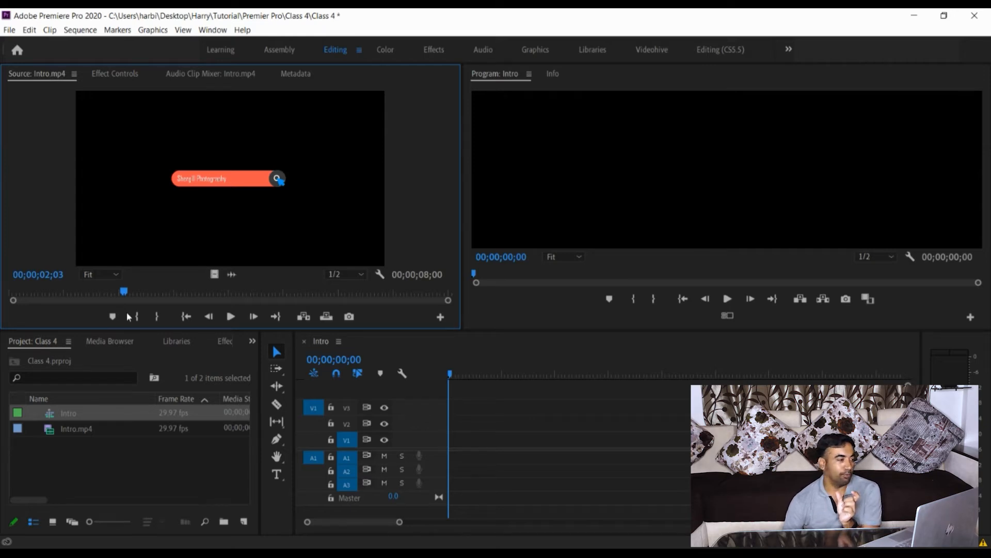
{"action": "key", "text": "Right"}
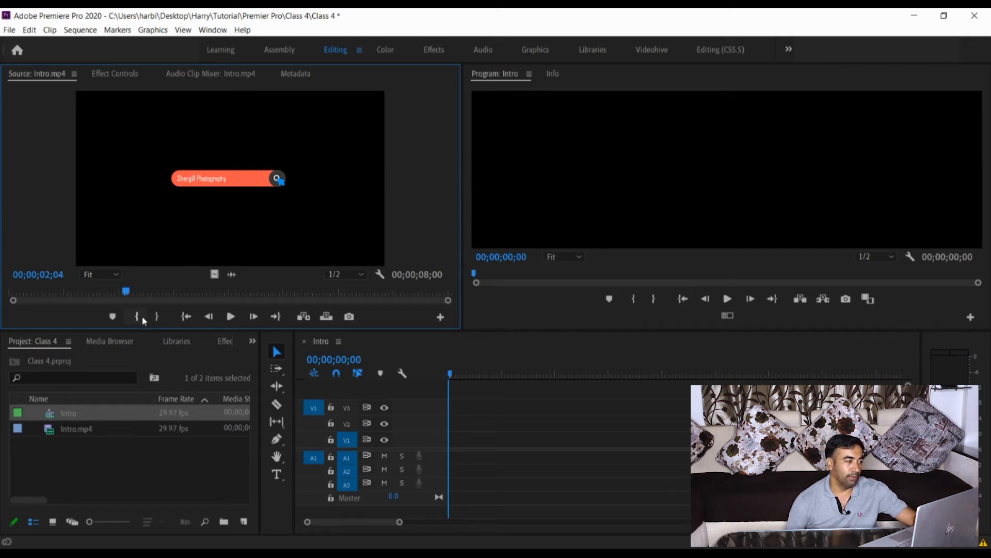
{"action": "left_click", "coordinate": [143, 317]}
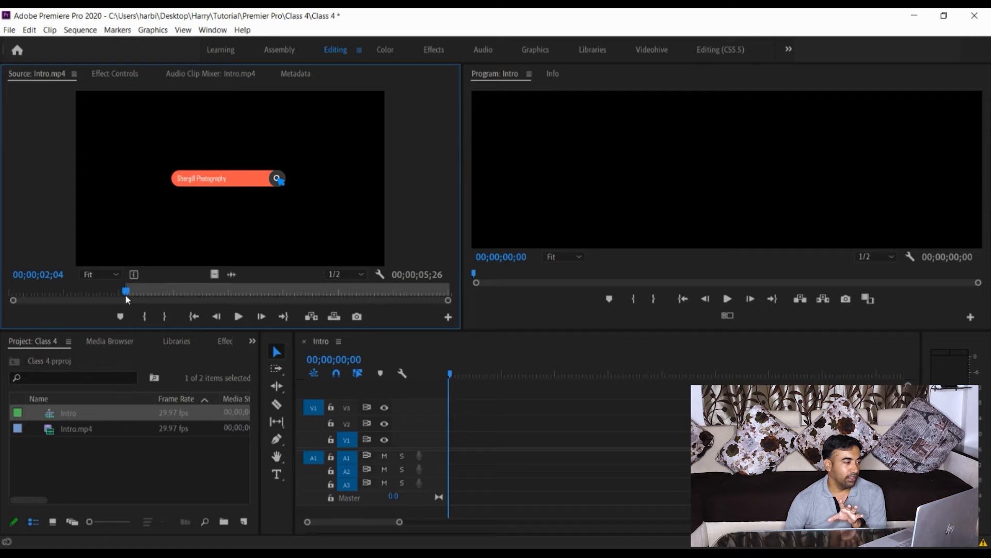
Set the source clip's out point at 00;00;03;21 and place the marked range as video only at the start of track V1
{"action": "left_click_drag", "start_coordinate": [125, 292], "coordinate": [210, 299]}
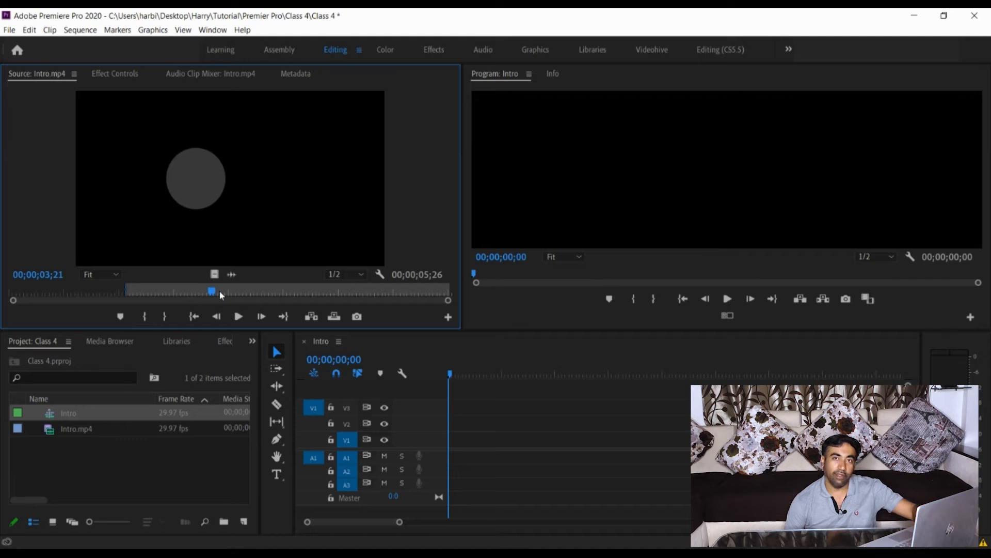
{"action": "key", "text": "o"}
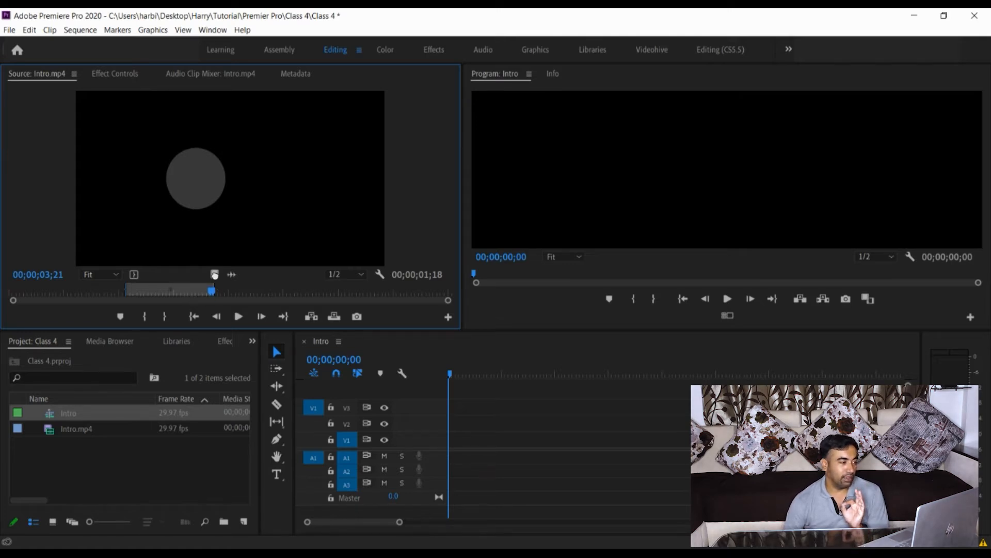
{"action": "left_click_drag", "start_coordinate": [355, 364], "coordinate": [453, 445]}
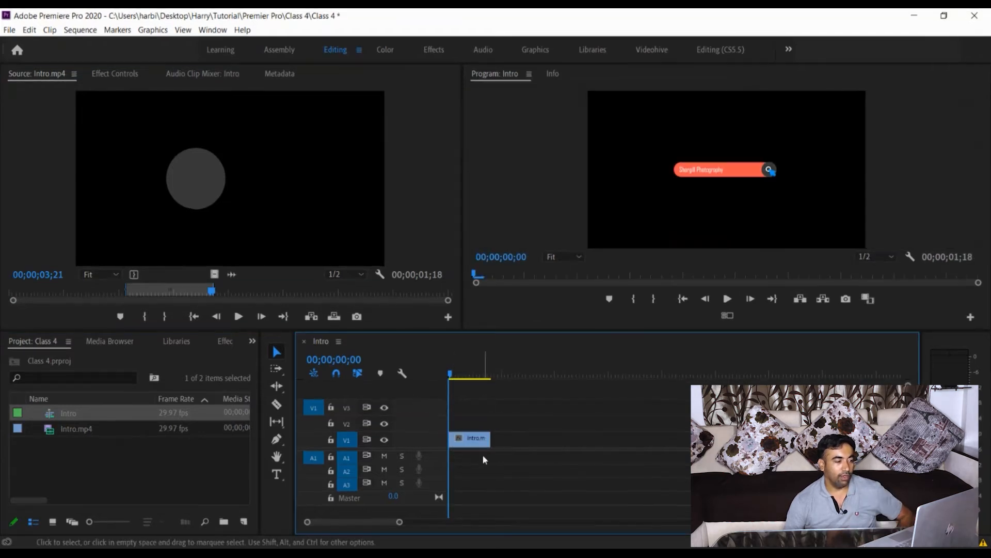
Play the trimmed clip in the sequence and return the sequence playhead to the start and the source playhead to 00;00;02;03
{"action": "left_click", "coordinate": [727, 299]}
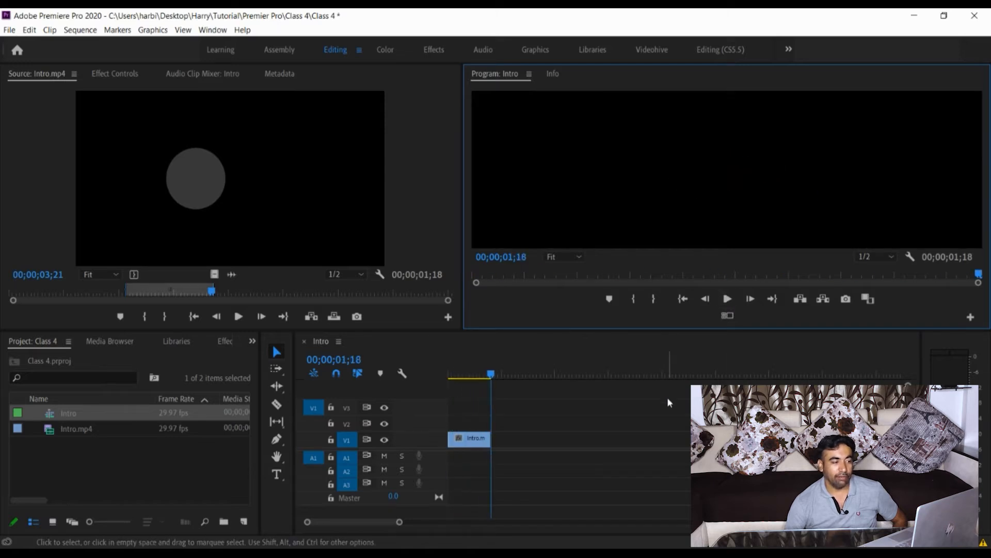
{"action": "left_click_drag", "start_coordinate": [490, 374], "coordinate": [450, 373]}
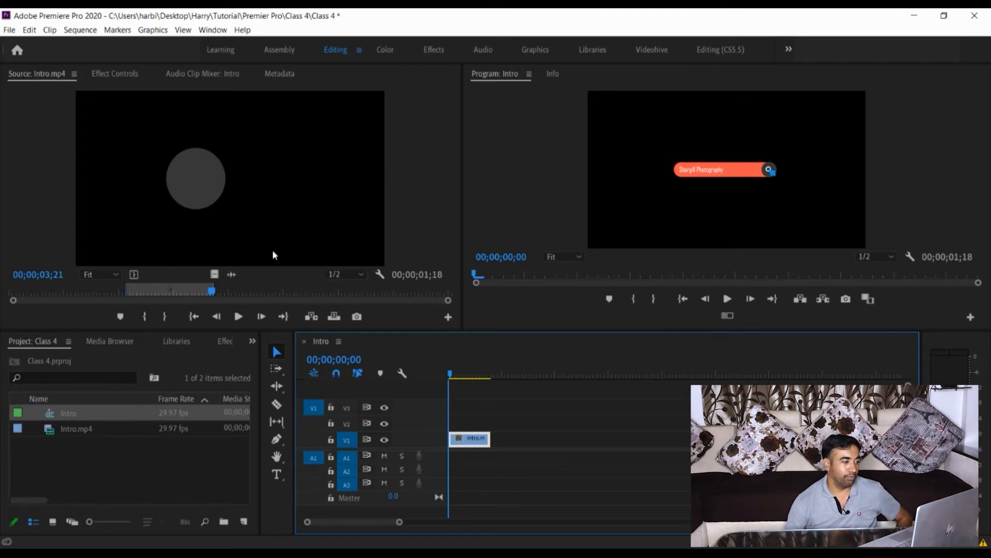
{"action": "left_click_drag", "start_coordinate": [211, 291], "coordinate": [123, 296]}
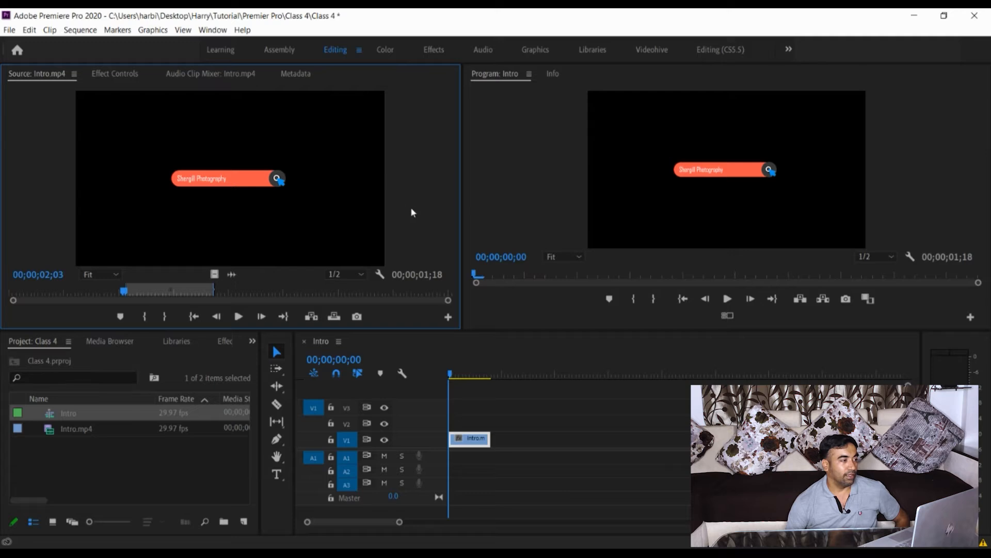
{"action": "key", "text": "ctrl+s"}
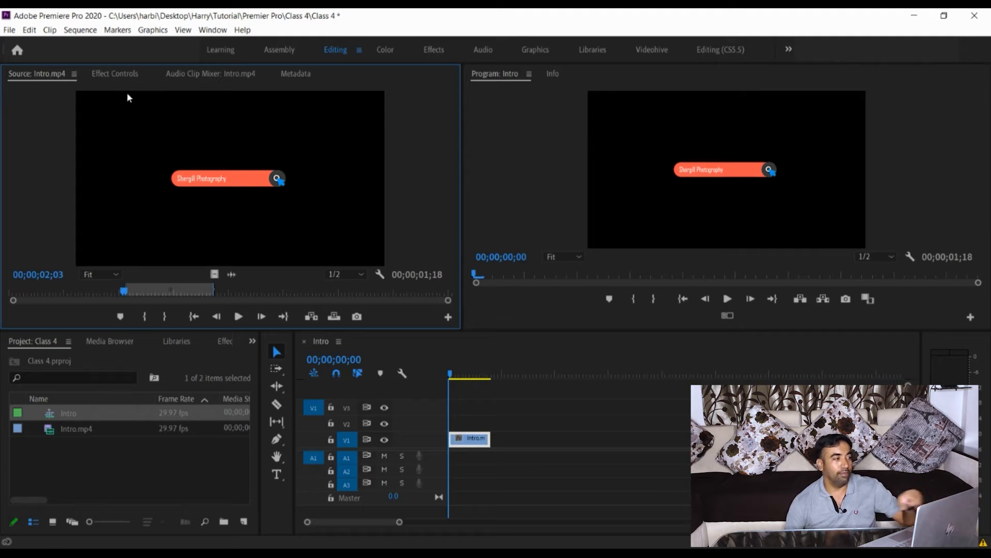
Show the effect controls of the timeline clip on V1, collapse Opacity and Time Remapping, and leave the Motion properties expanded
{"action": "left_click", "coordinate": [112, 78]}
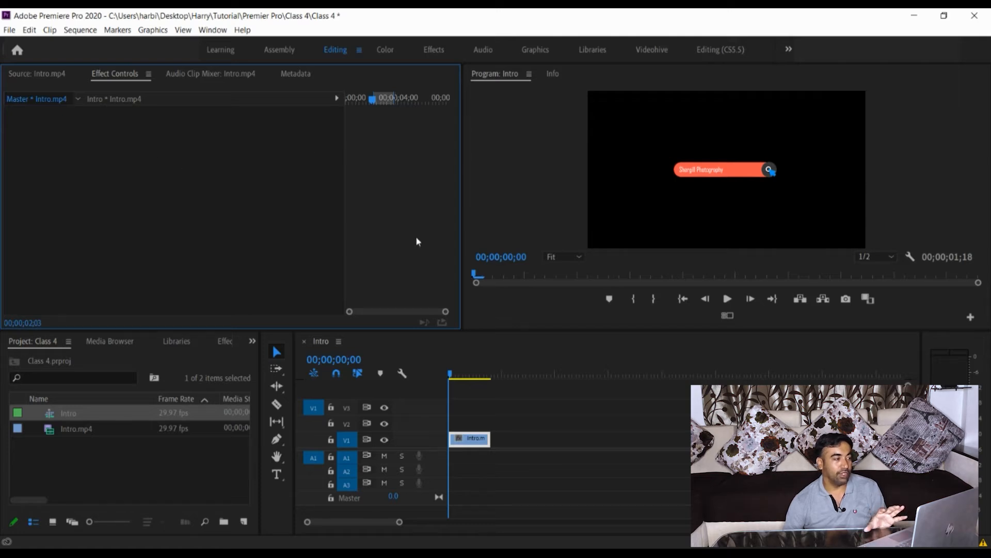
{"action": "left_click", "coordinate": [470, 439]}
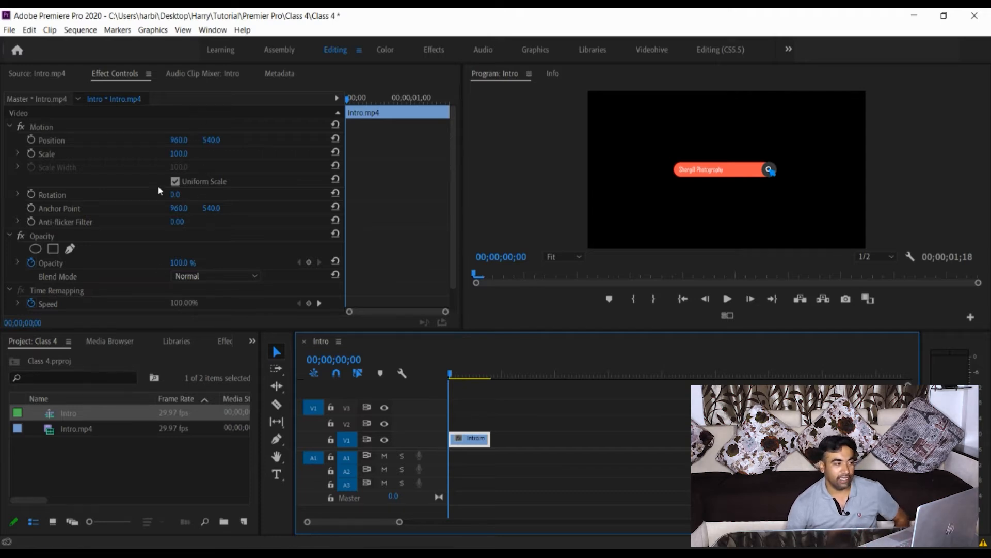
{"action": "left_click", "coordinate": [11, 127]}
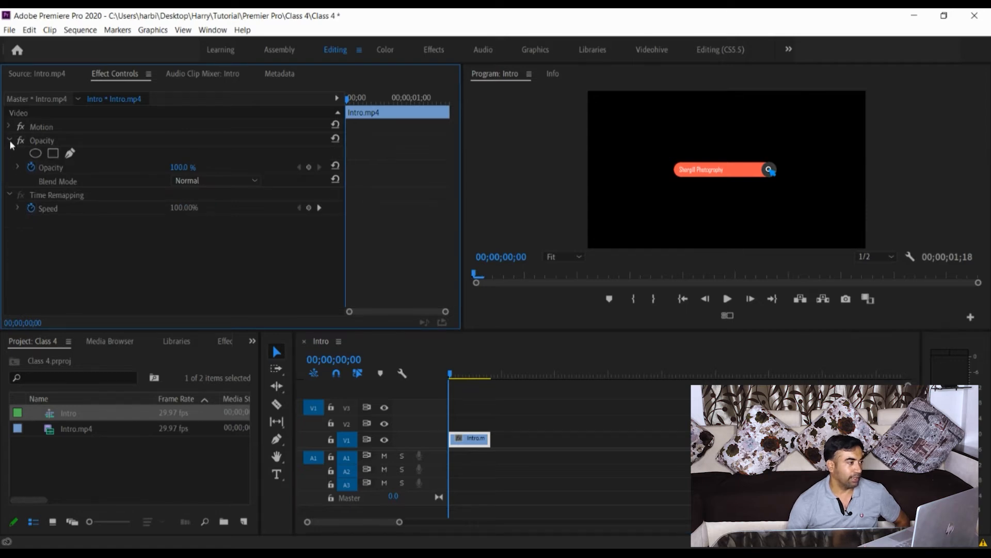
{"action": "left_click", "coordinate": [9, 140]}
{"action": "left_click", "coordinate": [9, 152]}
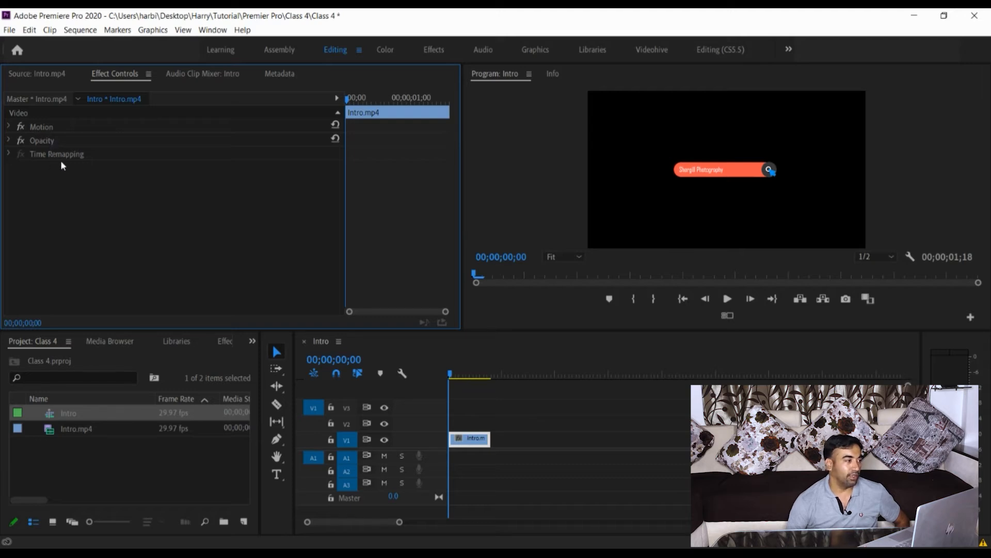
{"action": "left_click", "coordinate": [8, 127]}
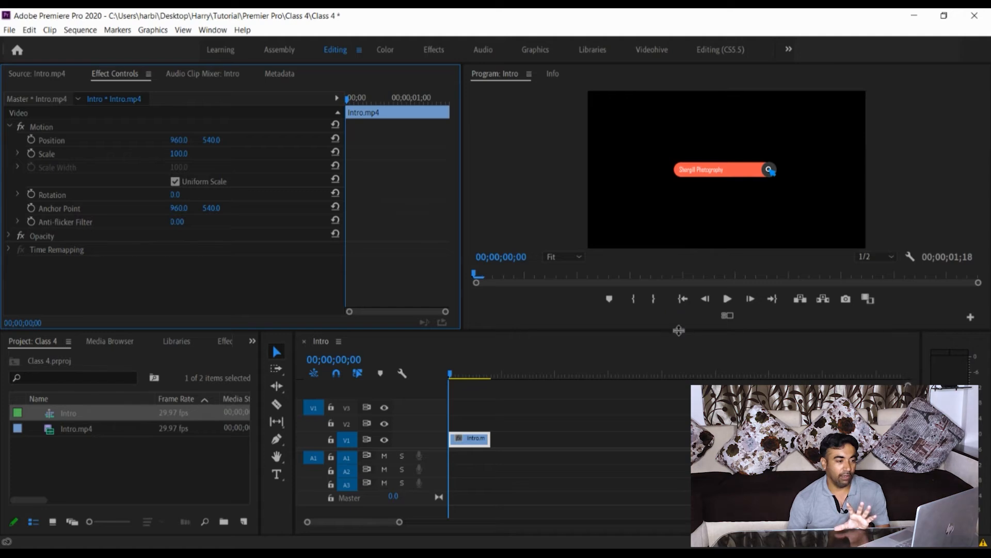
Enlarge the upper panels and set the timeline clip's Motion position to 976, 422
{"action": "left_click_drag", "start_coordinate": [678, 330], "coordinate": [678, 392]}
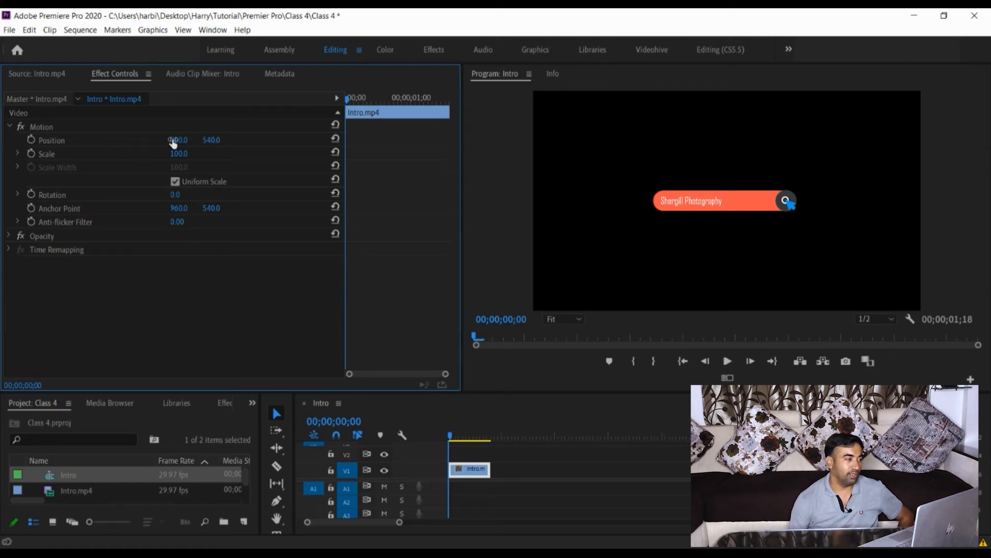
{"action": "left_click_drag", "start_coordinate": [166, 138], "coordinate": [98, 137]}
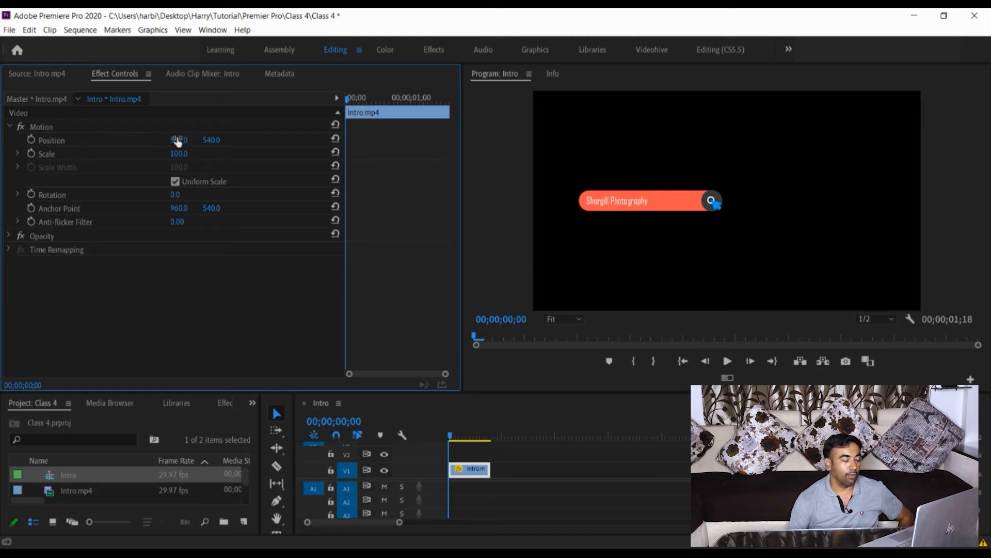
{"action": "left_click_drag", "start_coordinate": [177, 138], "coordinate": [440, 150]}
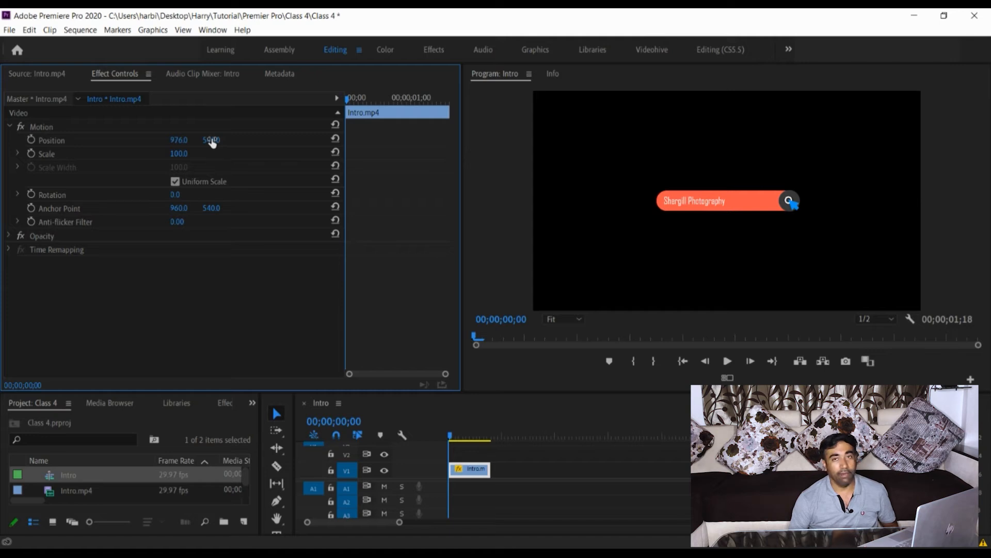
{"action": "left_click_drag", "start_coordinate": [212, 143], "coordinate": [320, 147]}
{"action": "mouse_move", "coordinate": [218, 143]}
{"action": "left_mouse_down"}
{"action": "mouse_move", "coordinate": [29, 154]}
{"action": "mouse_move", "coordinate": [213, 140]}
{"action": "left_mouse_up"}
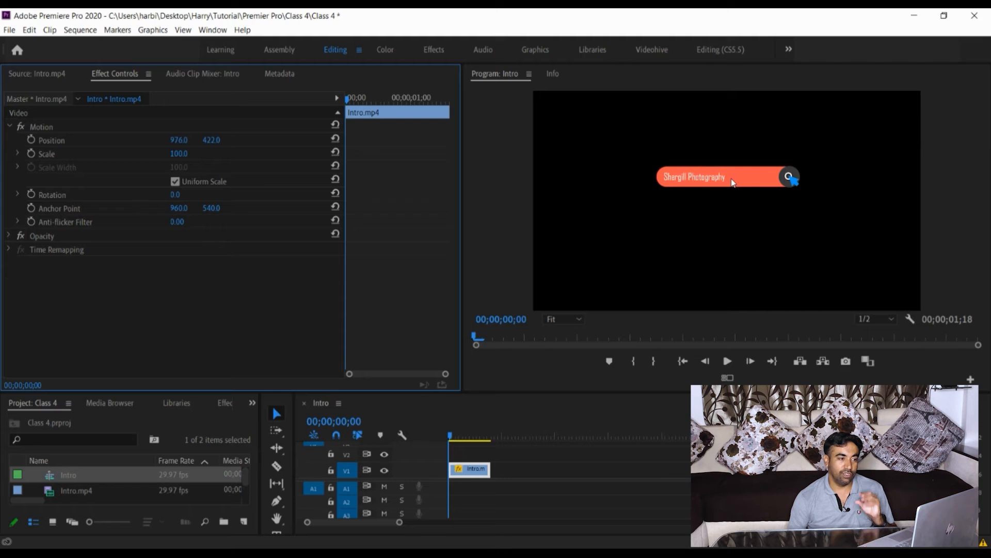
Scale the clip down to 38 and up to 160, and toggle Uniform Scale off and back on
{"action": "left_click_drag", "start_coordinate": [179, 155], "coordinate": [150, 179]}
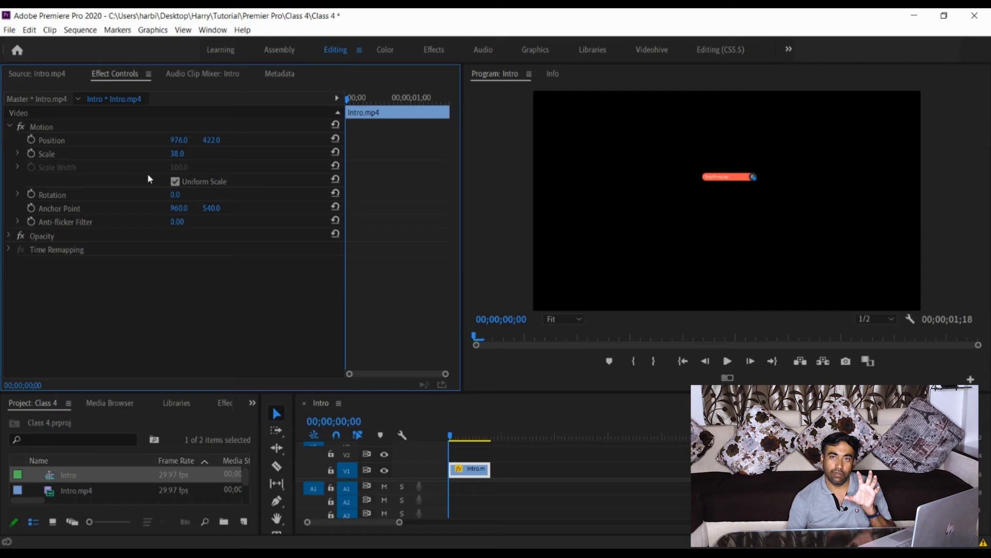
{"action": "left_click_drag", "start_coordinate": [148, 179], "coordinate": [232, 181]}
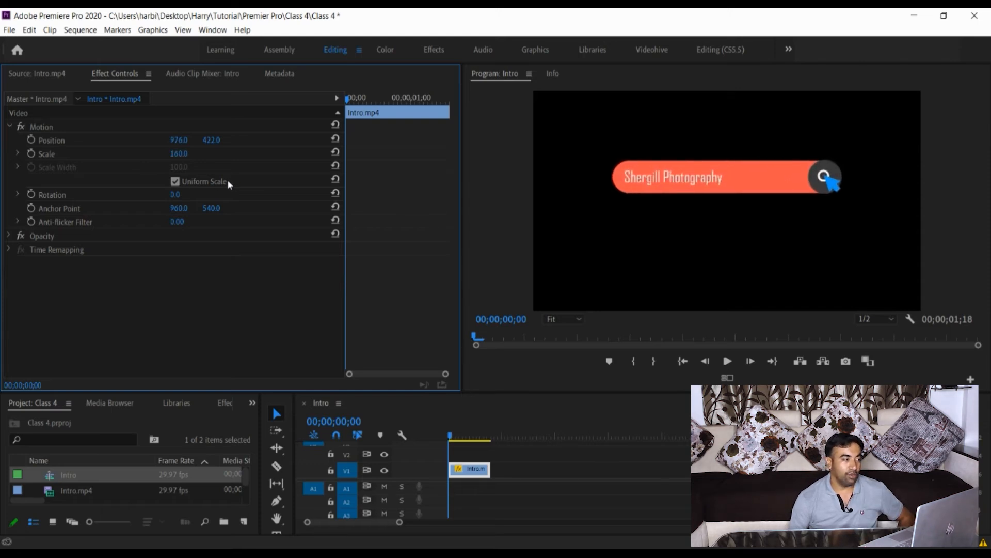
{"action": "left_click", "coordinate": [175, 182]}
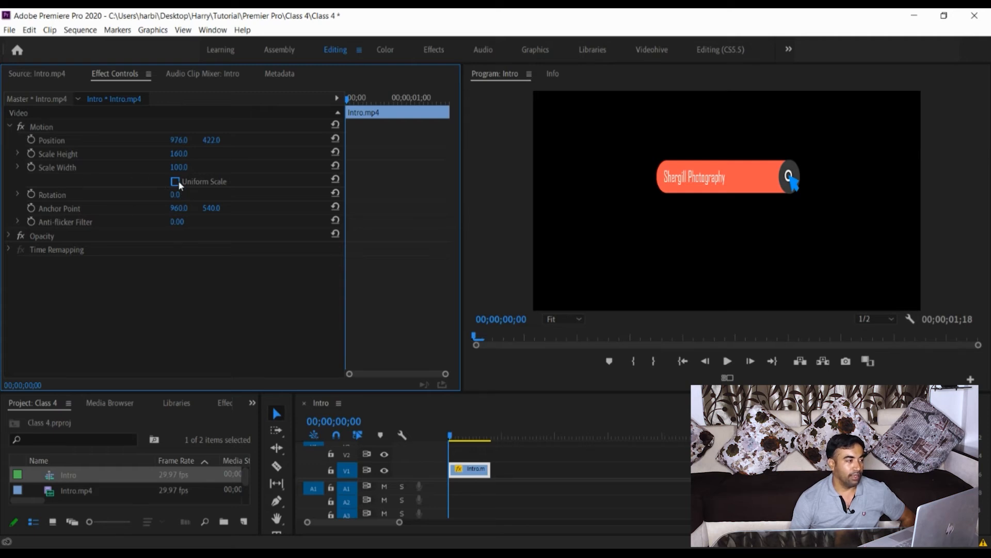
{"action": "left_click", "coordinate": [176, 182]}
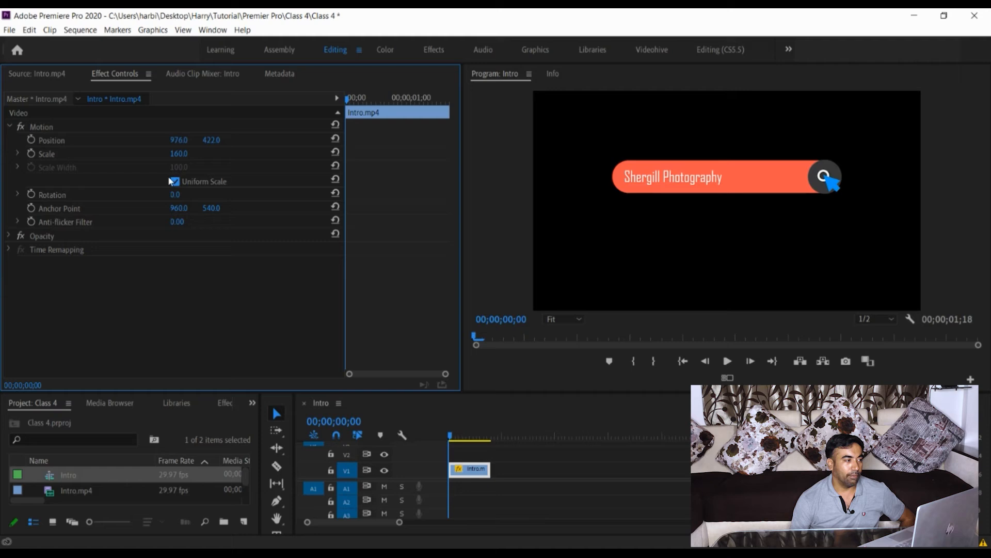
Adjust the clip's scale height and width independently with Uniform Scale off, setting the width to 144, and restore uniform scaling at 121
{"action": "left_click", "coordinate": [175, 182]}
{"action": "mouse_move", "coordinate": [180, 169]}
{"action": "left_mouse_down"}
{"action": "mouse_move", "coordinate": [210, 166]}
{"action": "mouse_move", "coordinate": [148, 176]}
{"action": "mouse_move", "coordinate": [197, 177]}
{"action": "mouse_move", "coordinate": [187, 165]}
{"action": "mouse_move", "coordinate": [141, 159]}
{"action": "mouse_move", "coordinate": [208, 162]}
{"action": "mouse_move", "coordinate": [126, 167]}
{"action": "mouse_move", "coordinate": [178, 168]}
{"action": "left_mouse_up"}
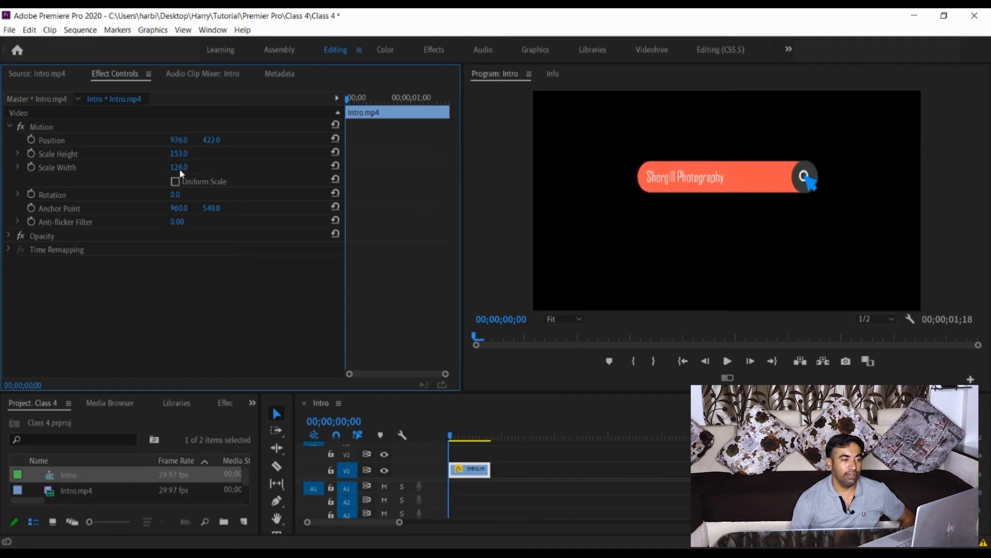
{"action": "left_click", "coordinate": [175, 182]}
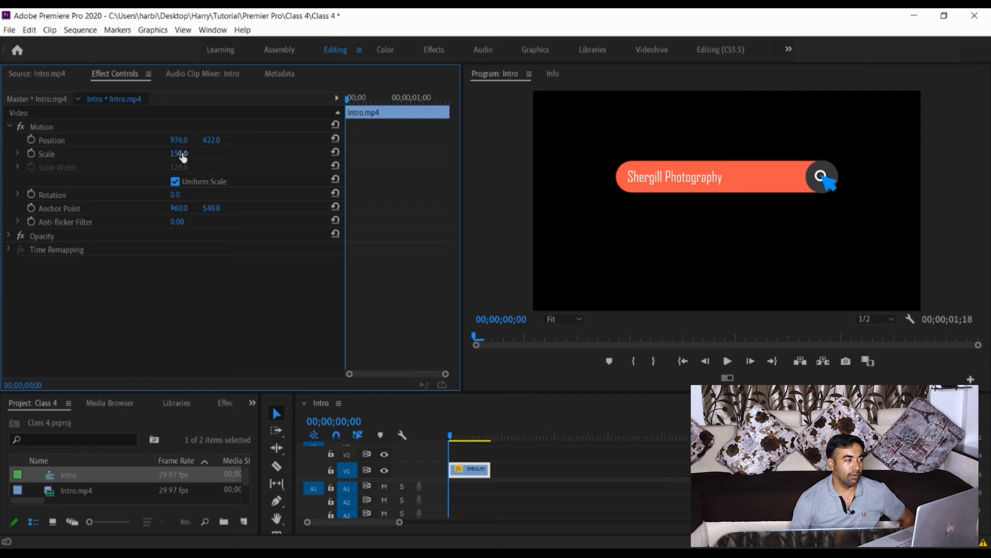
{"action": "left_click_drag", "start_coordinate": [182, 153], "coordinate": [162, 170]}
{"action": "left_click", "coordinate": [175, 181]}
{"action": "mouse_move", "coordinate": [179, 171]}
{"action": "left_mouse_down"}
{"action": "mouse_move", "coordinate": [214, 162]}
{"action": "mouse_move", "coordinate": [141, 168]}
{"action": "mouse_move", "coordinate": [206, 173]}
{"action": "mouse_move", "coordinate": [175, 172]}
{"action": "mouse_move", "coordinate": [188, 173]}
{"action": "left_mouse_up"}
{"action": "left_click", "coordinate": [175, 181]}
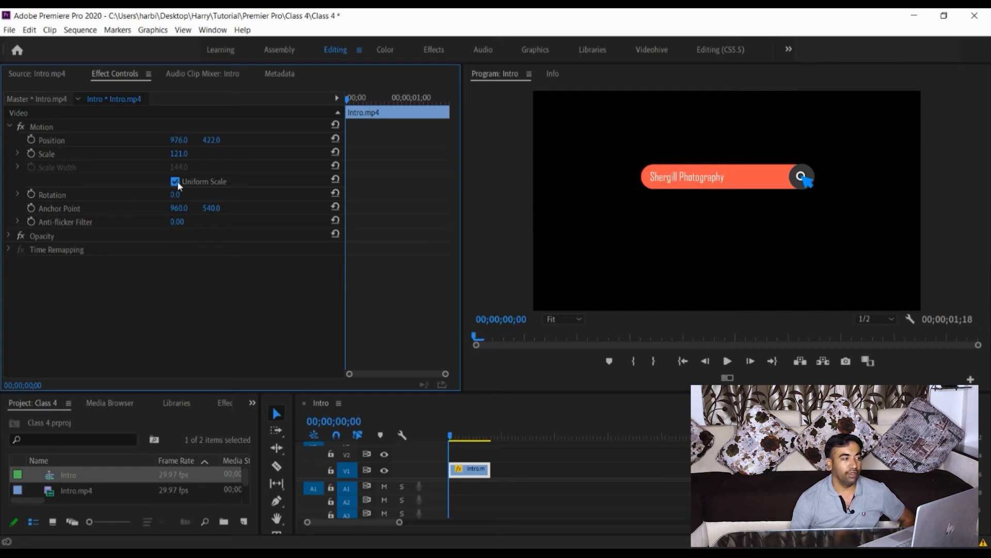
Rotate the clip to 346° and set its anchor point to 1235, 539
{"action": "left_click_drag", "start_coordinate": [175, 195], "coordinate": [407, 200]}
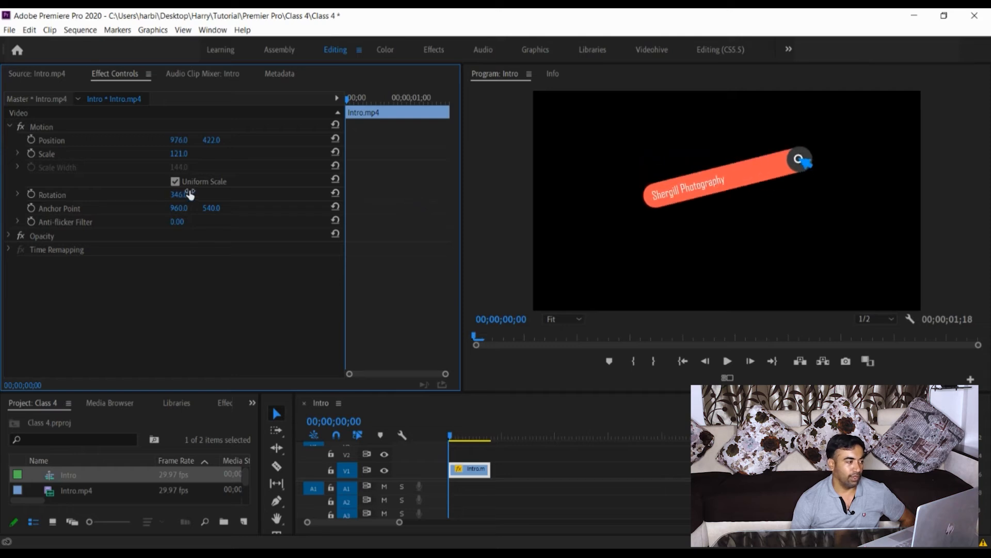
{"action": "left_click", "coordinate": [180, 208]}
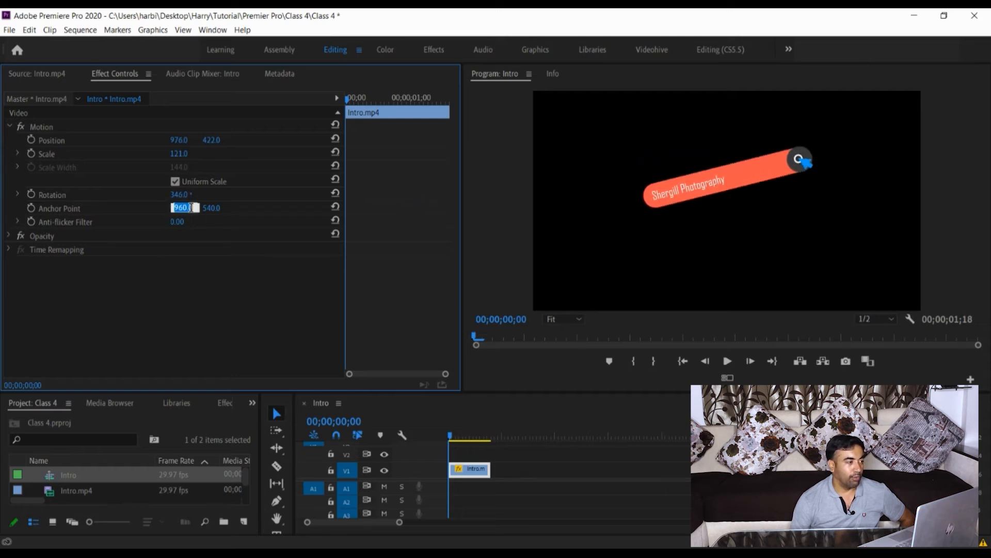
{"action": "left_click", "coordinate": [654, 198]}
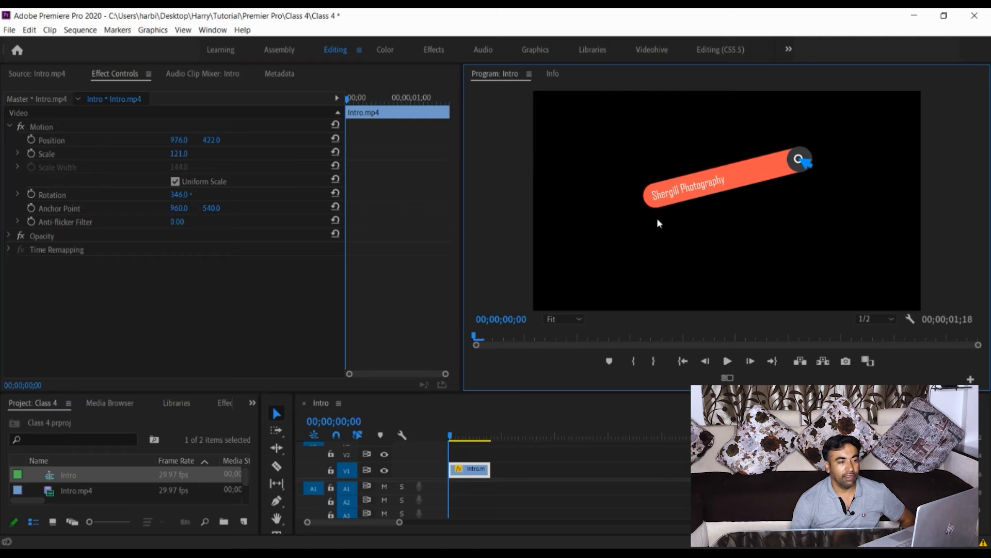
{"action": "left_click_drag", "start_coordinate": [180, 210], "coordinate": [361, 212]}
{"action": "mouse_move", "coordinate": [222, 209]}
{"action": "left_mouse_down"}
{"action": "mouse_move", "coordinate": [339, 214]}
{"action": "mouse_move", "coordinate": [215, 224]}
{"action": "left_mouse_up"}
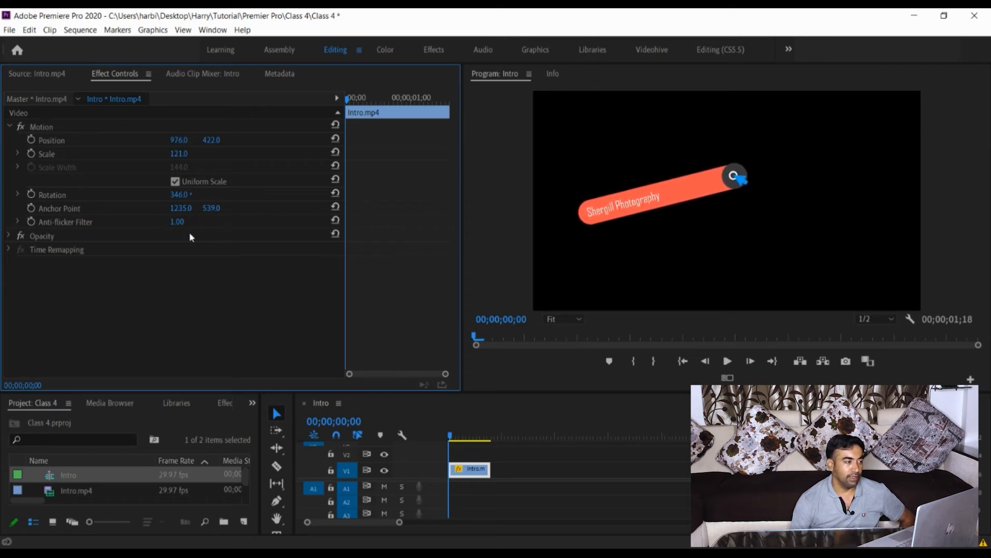
Set the clip's Anti-flicker Filter to 1.00 and lower its opacity to 40%
{"action": "left_click_drag", "start_coordinate": [178, 221], "coordinate": [196, 222]}
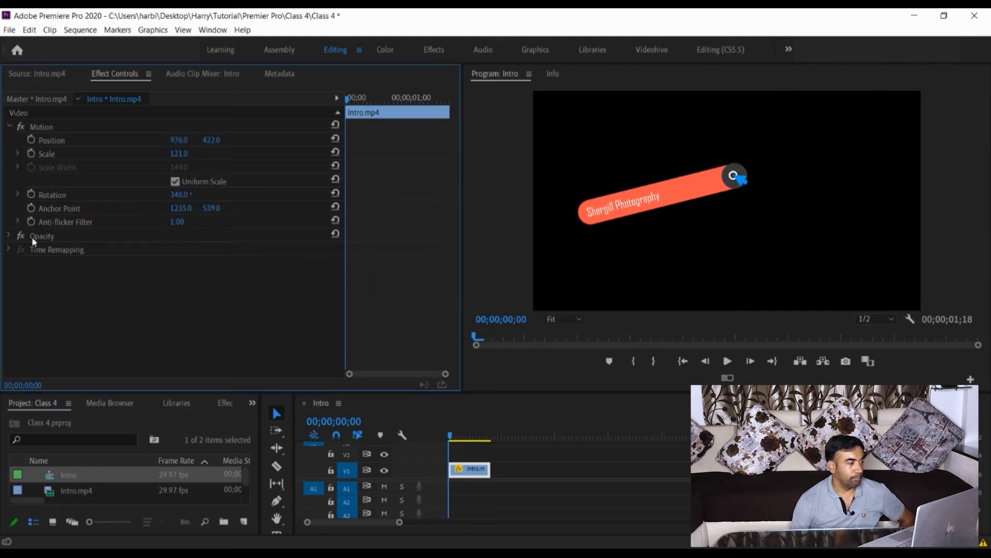
{"action": "left_click", "coordinate": [8, 236]}
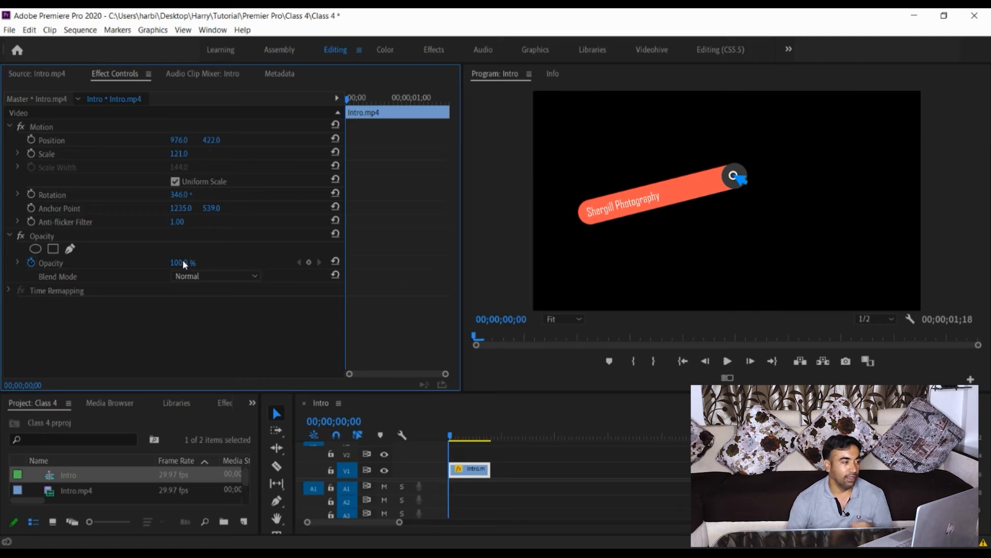
{"action": "left_click_drag", "start_coordinate": [187, 263], "coordinate": [128, 264]}
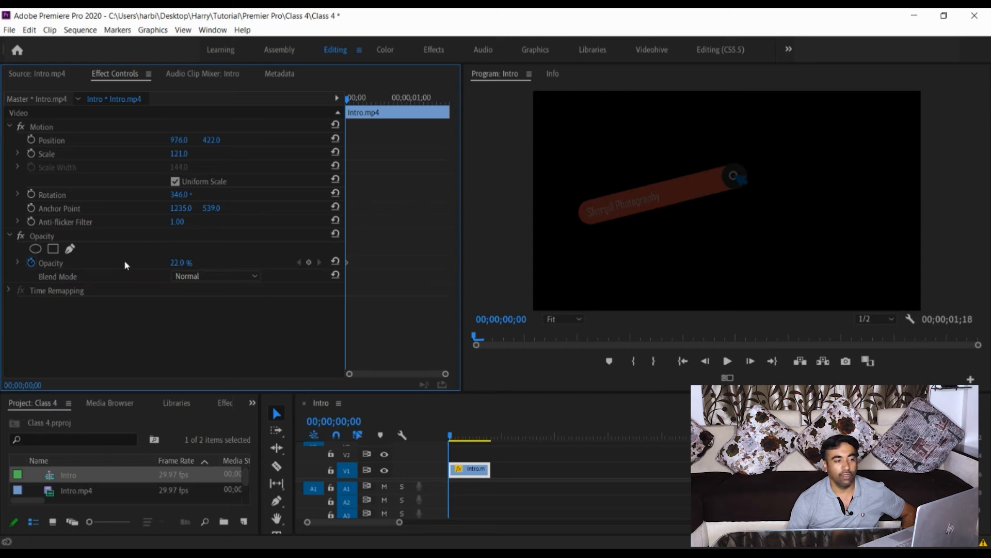
{"action": "left_click_drag", "start_coordinate": [120, 264], "coordinate": [137, 262]}
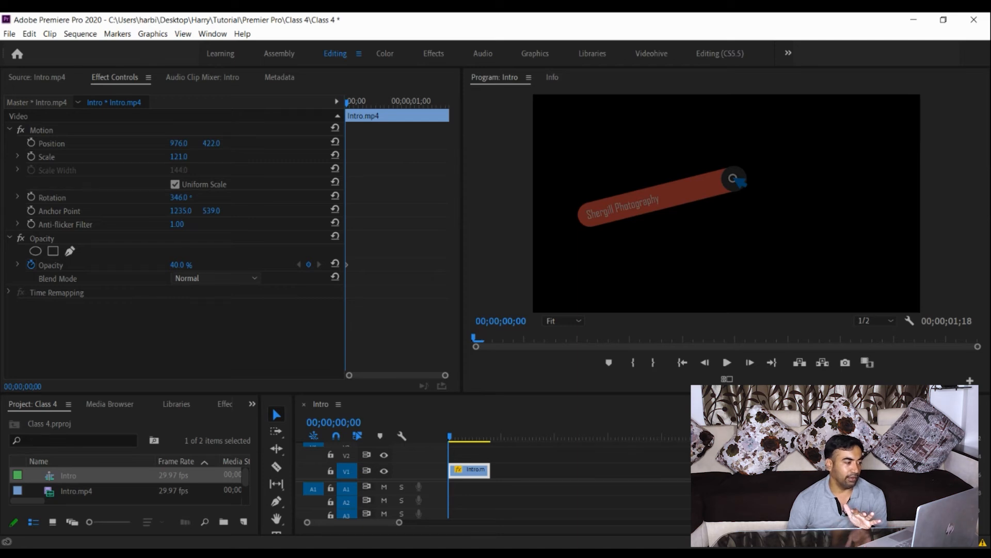
{"action": "left_click", "coordinate": [288, 320]}
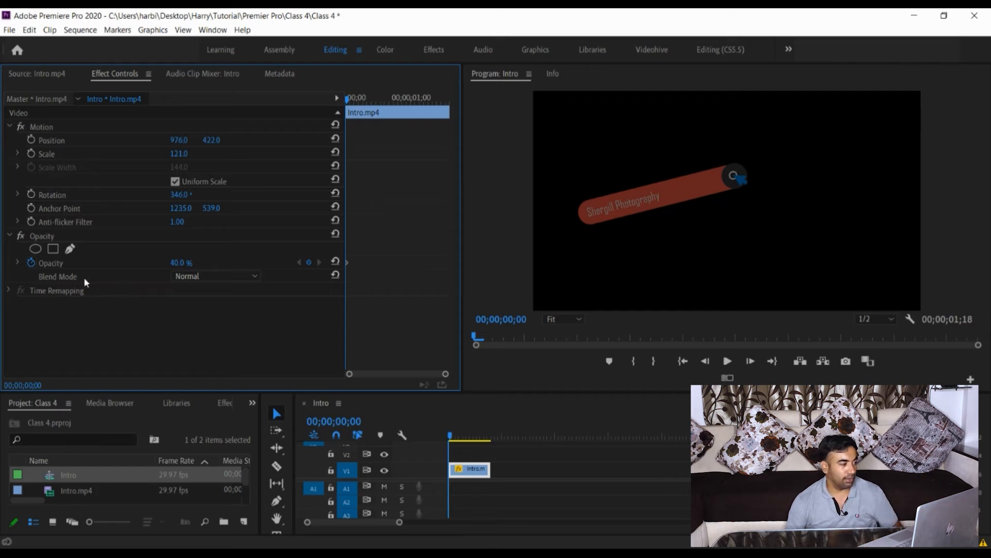
Collapse the clip's Opacity and Motion properties and inspect the Time Remapping speed property, collapsing it as well
{"action": "left_click", "coordinate": [10, 235]}
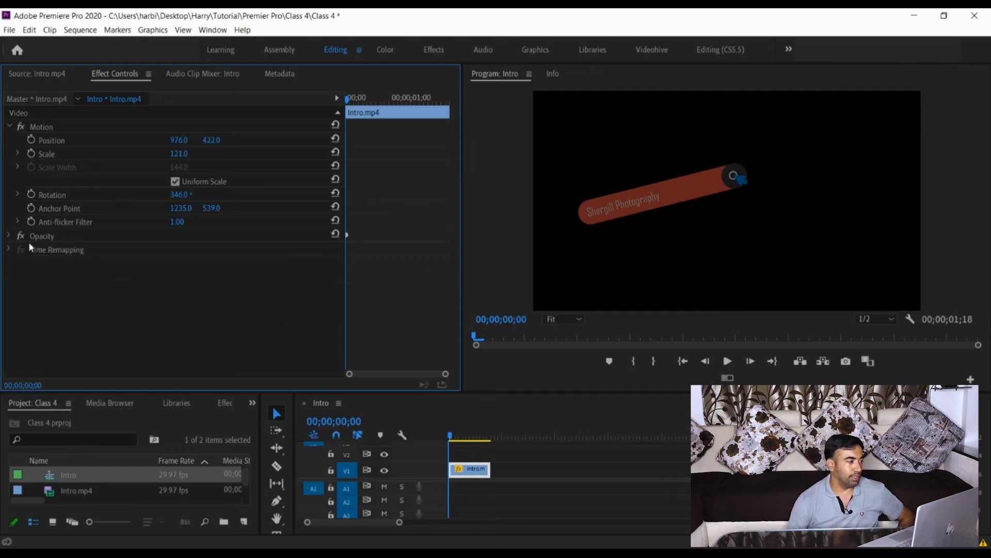
{"action": "left_click", "coordinate": [10, 126]}
{"action": "left_click", "coordinate": [9, 154]}
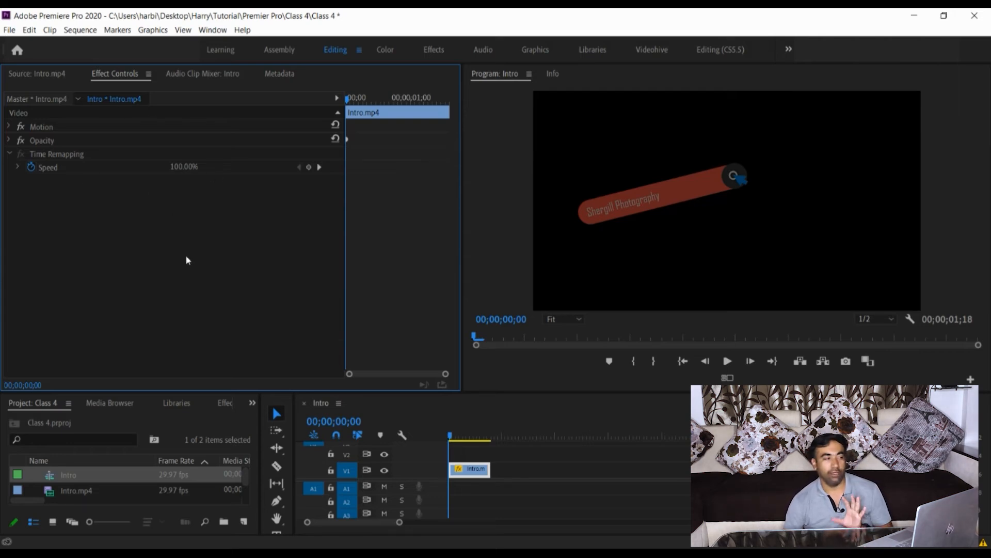
{"action": "left_click", "coordinate": [9, 153]}
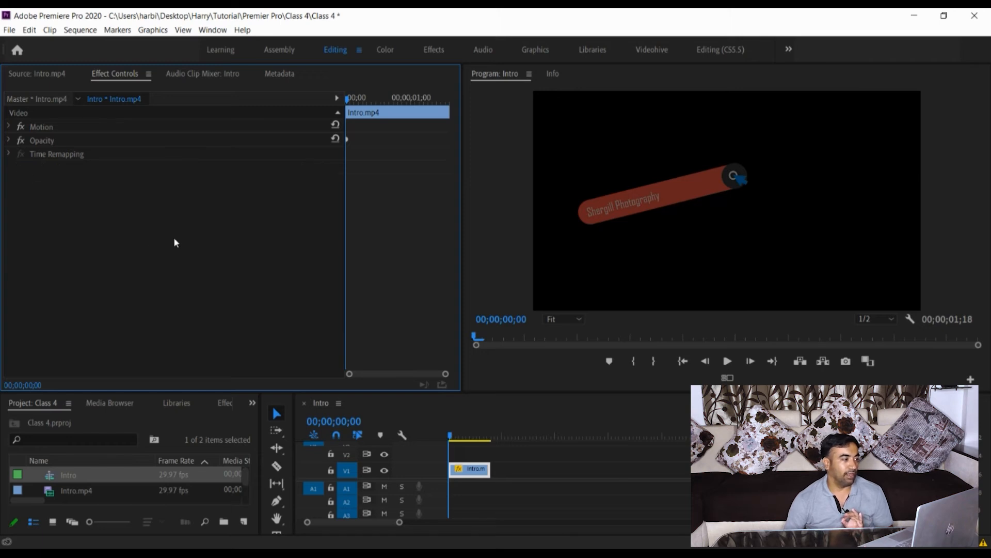
{"action": "key", "text": "ctrl+s"}
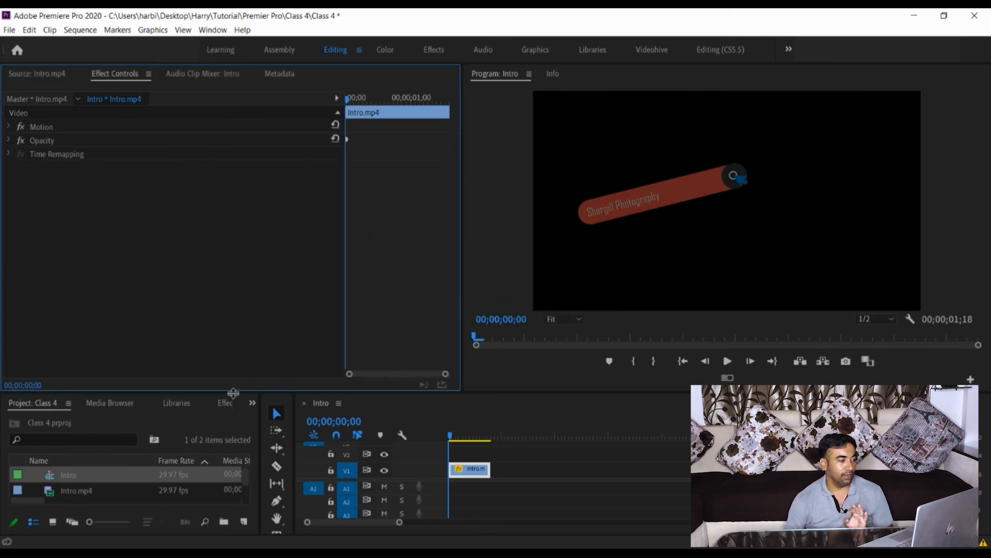
Browse the effects library and expand Video Transitions to look through its categories
{"action": "left_click", "coordinate": [223, 405]}
{"action": "scroll", "coordinate": [124, 455], "scroll_direction": "down", "scroll_amount": 2}
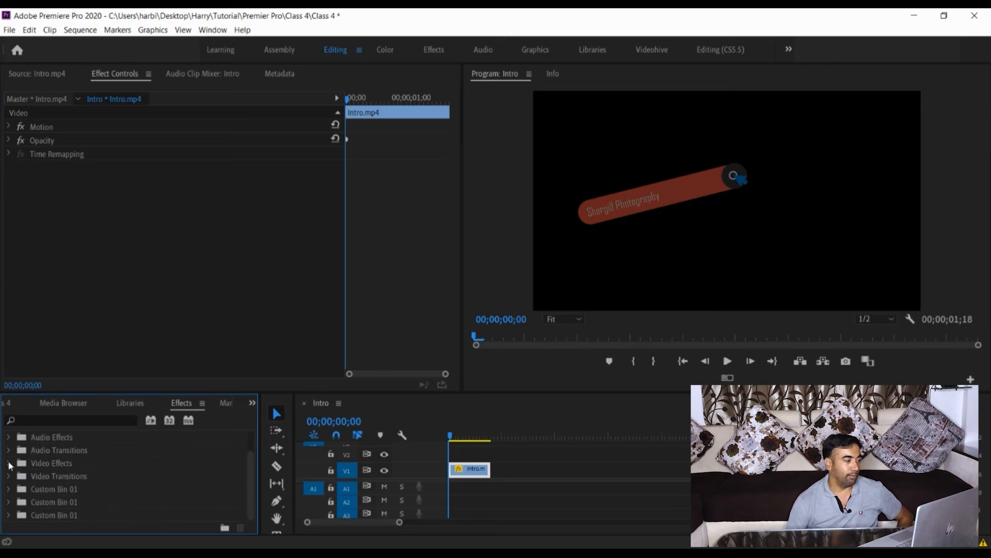
{"action": "left_click", "coordinate": [10, 476]}
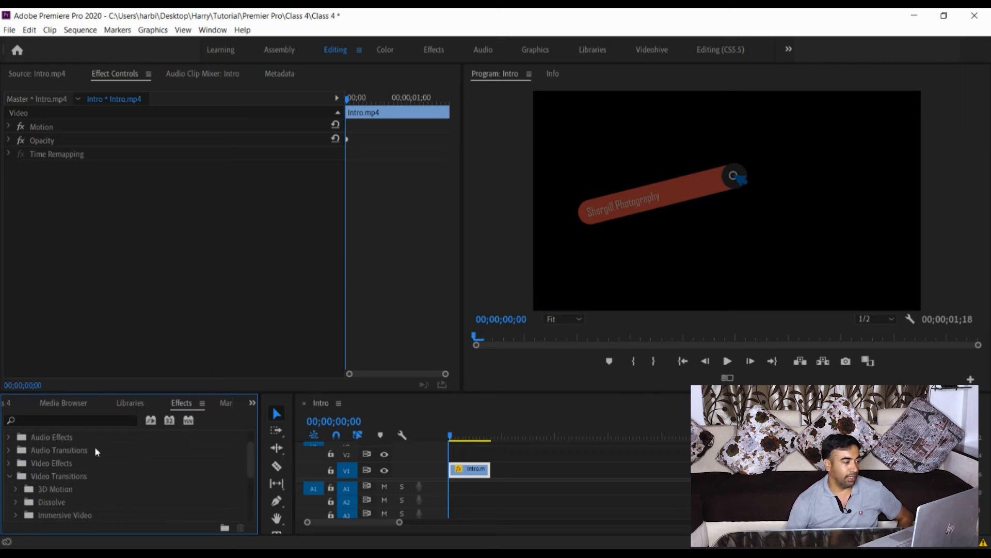
{"action": "scroll", "coordinate": [94, 447], "scroll_direction": "down", "scroll_amount": 3}
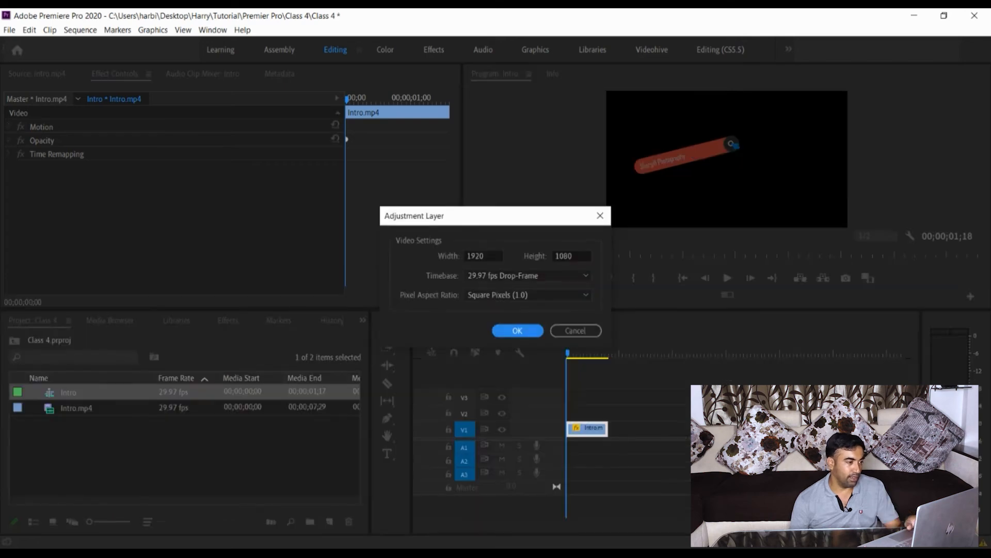
Create a 1920 × 1080, 29.97 fps adjustment layer and place it directly after the Intro.mp4 clip on V1
{"action": "left_click", "coordinate": [518, 330]}
{"action": "left_click_drag", "start_coordinate": [77, 394], "coordinate": [609, 427]}
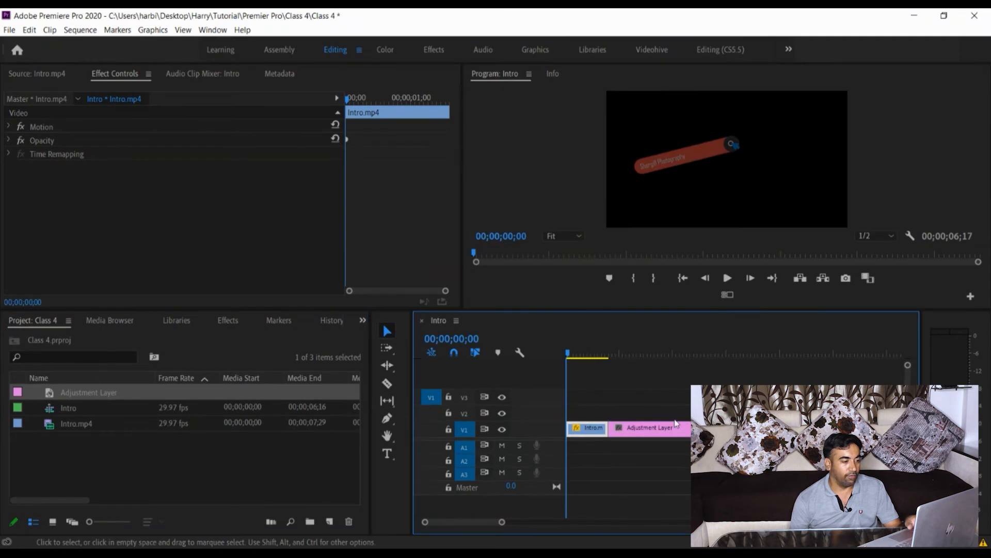
Find the Crop video effect and apply it to the adjustment layer on V1, keeping its properties expanded
{"action": "left_click", "coordinate": [227, 320]}
{"action": "left_click_drag", "start_coordinate": [44, 410], "coordinate": [627, 430]}
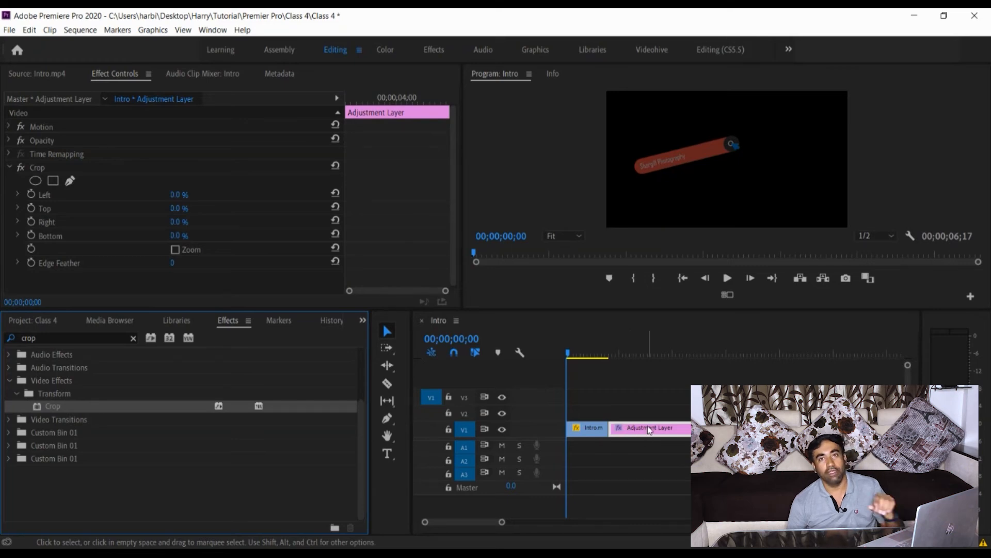
{"action": "left_click", "coordinate": [615, 431]}
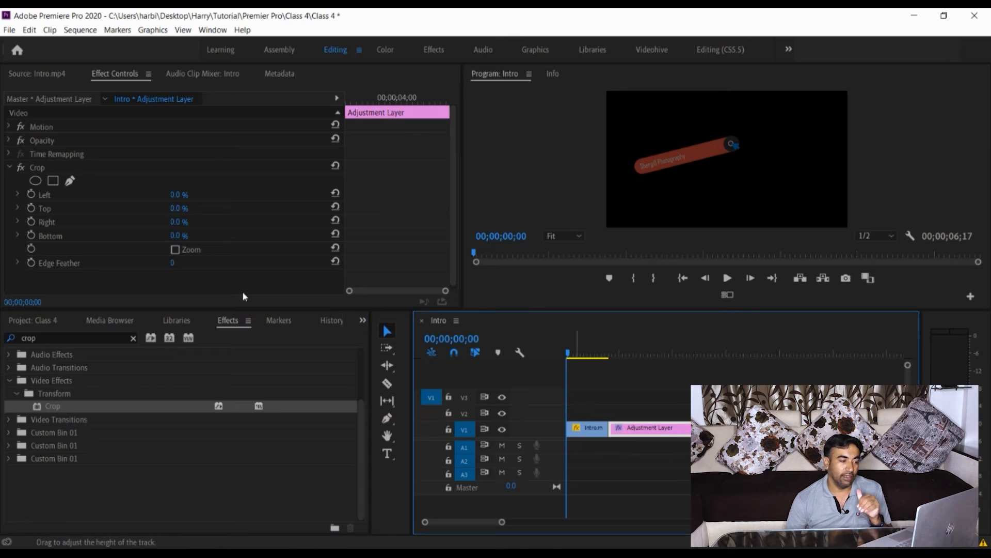
{"action": "left_click", "coordinate": [9, 167]}
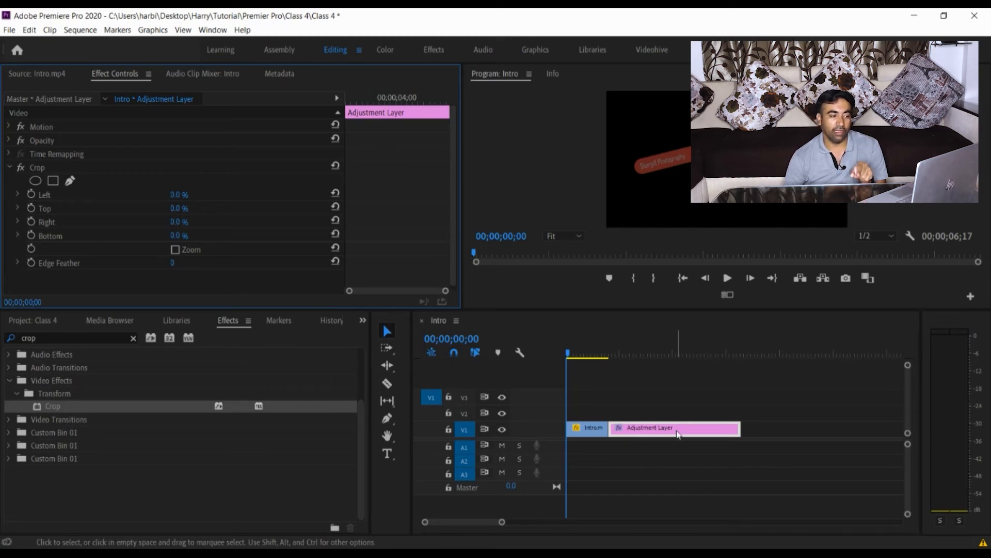
Move the adjustment layer about two seconds further along V1 and compare its effect controls, including Crop, with those of the Intro.mp4 clip
{"action": "left_click_drag", "start_coordinate": [634, 435], "coordinate": [690, 433]}
{"action": "left_click", "coordinate": [602, 432]}
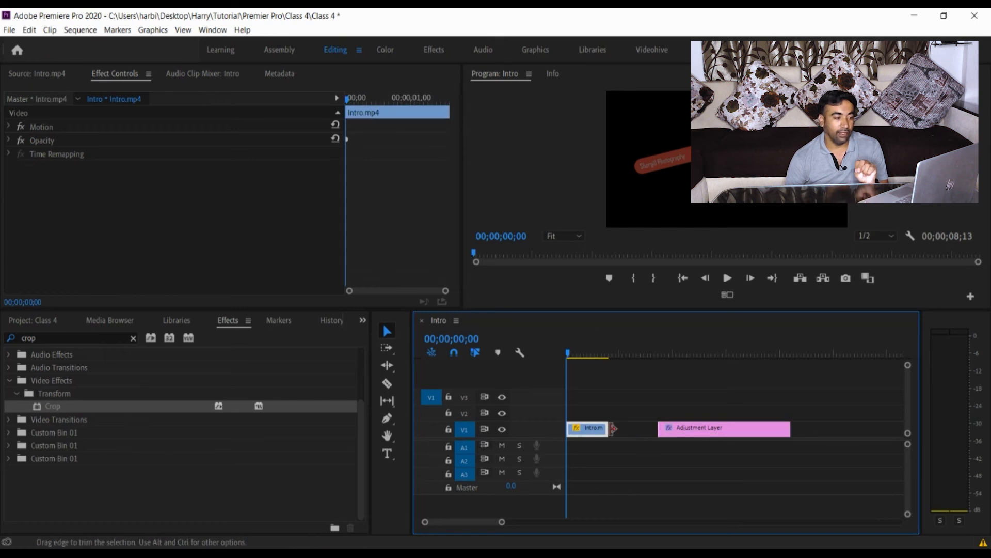
{"action": "left_click", "coordinate": [698, 432]}
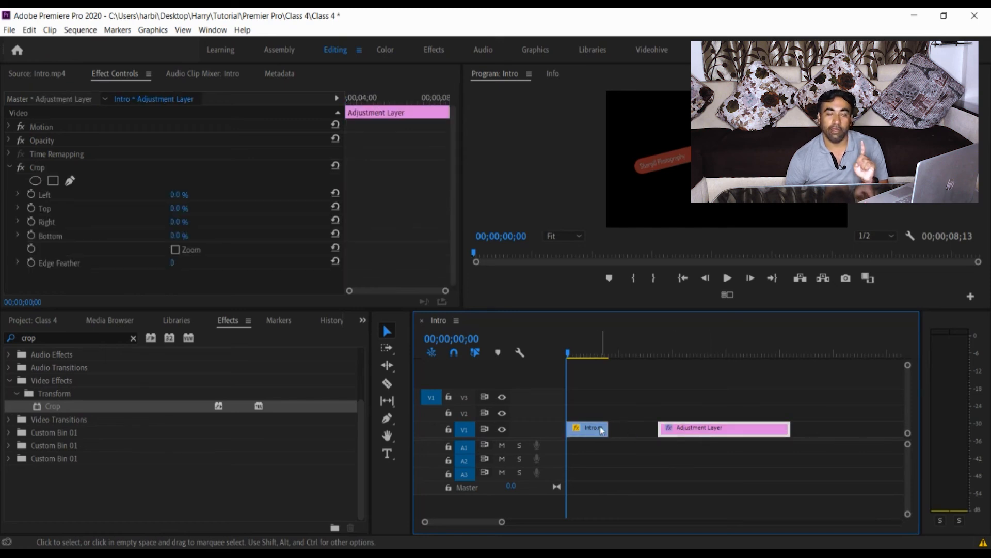
{"action": "left_click", "coordinate": [13, 172]}
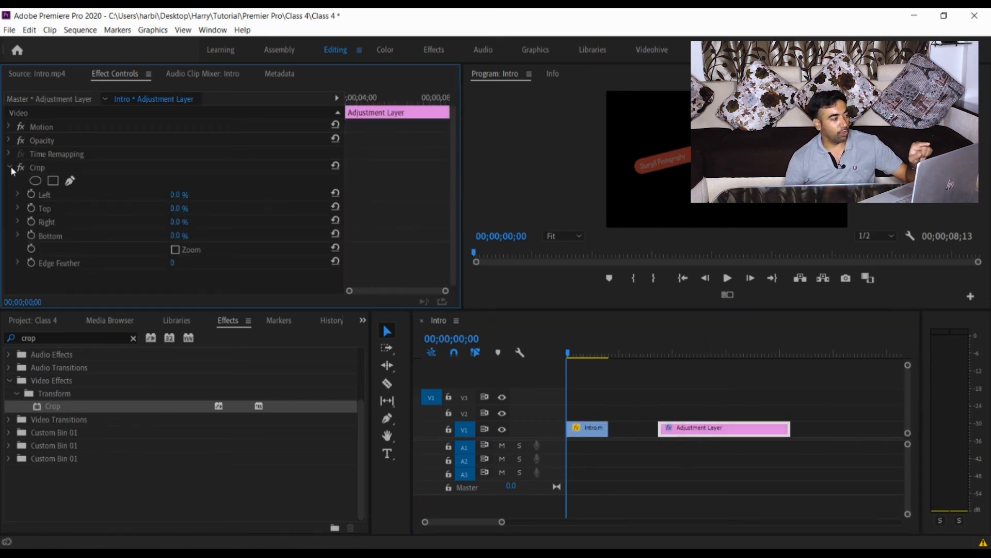
{"action": "left_click", "coordinate": [11, 169]}
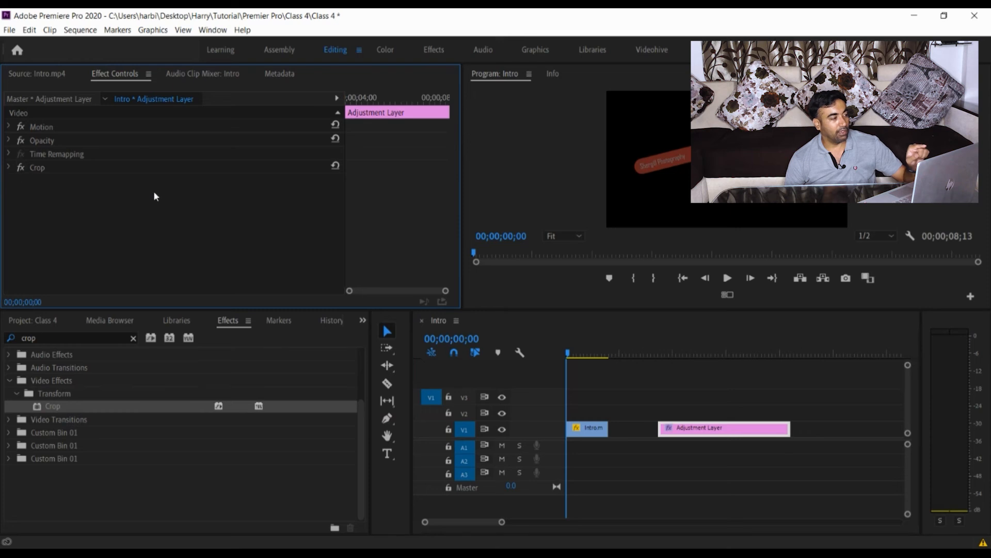
{"action": "left_click", "coordinate": [692, 435]}
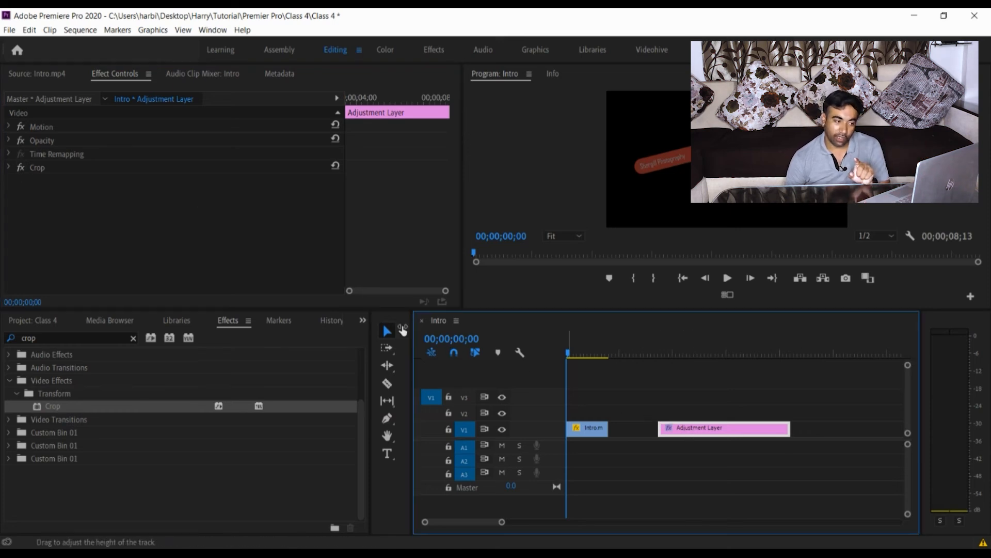
{"action": "left_click", "coordinate": [10, 168]}
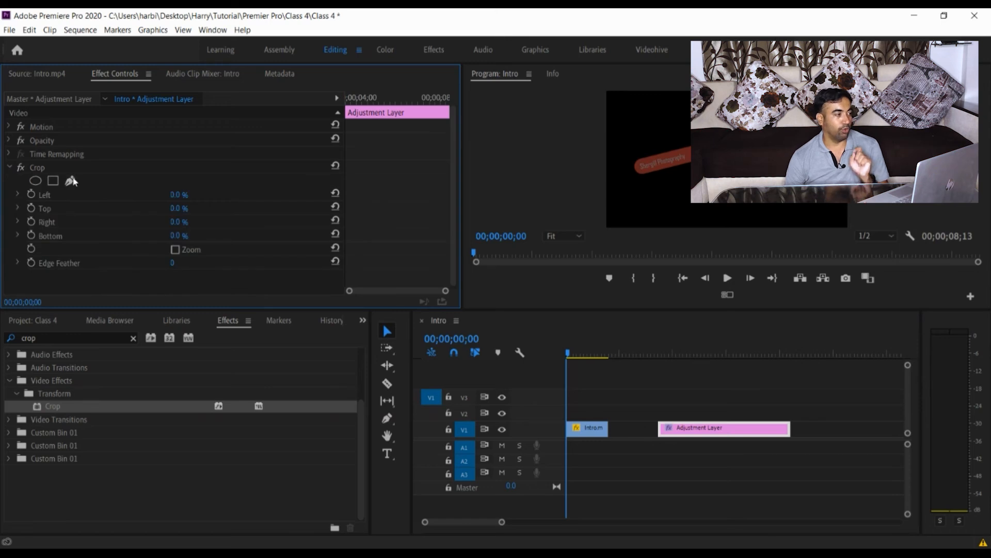
{"action": "left_click", "coordinate": [585, 433]}
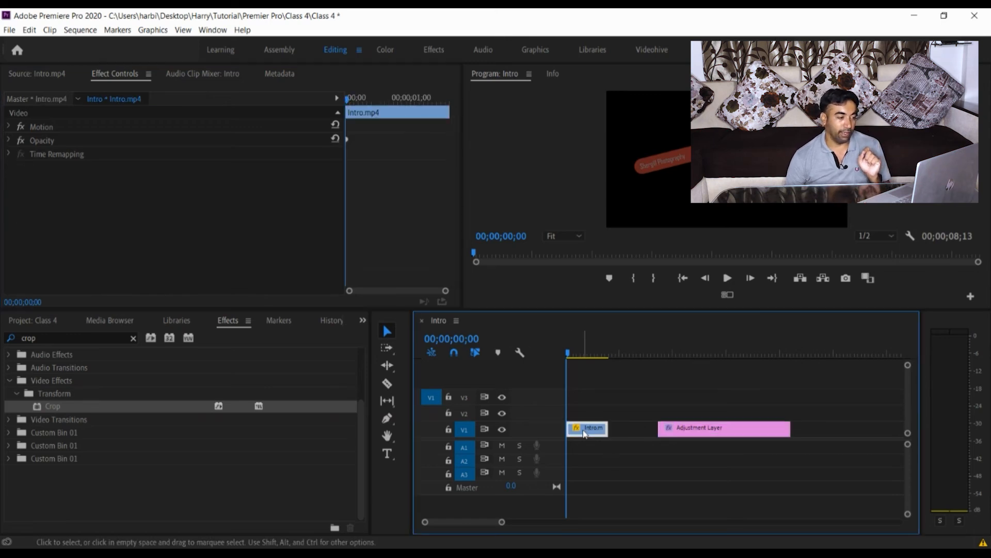